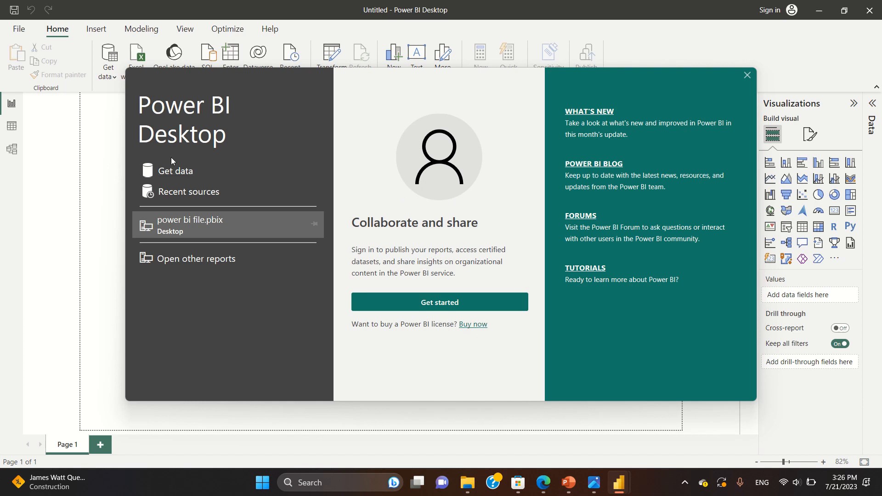
Start a data import from an Excel workbook, up to choosing the file.
left_click(184, 171)
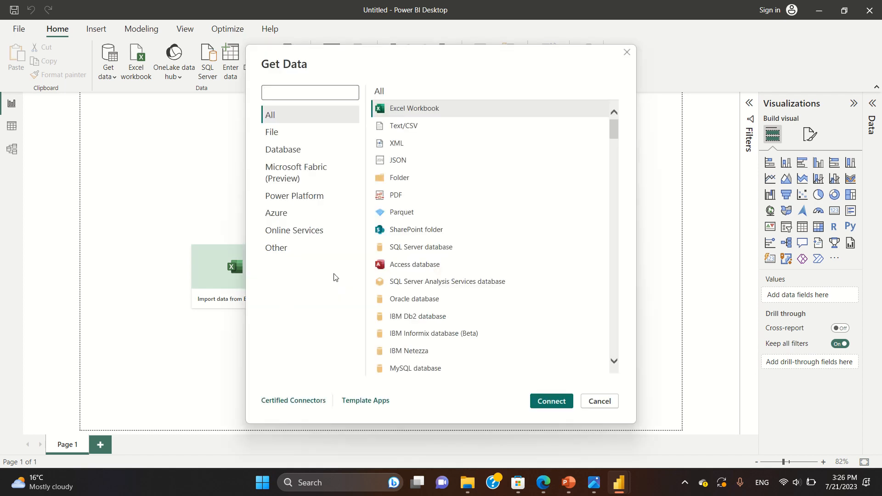
left_click(445, 111)
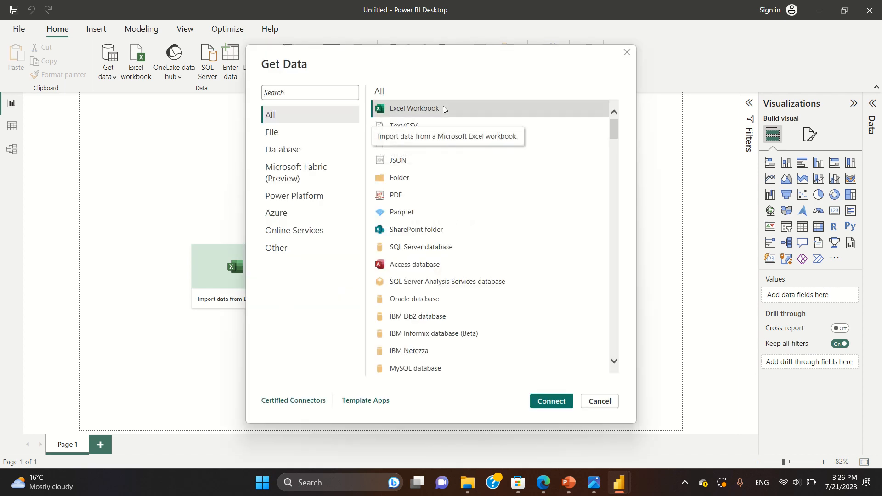
left_click(554, 403)
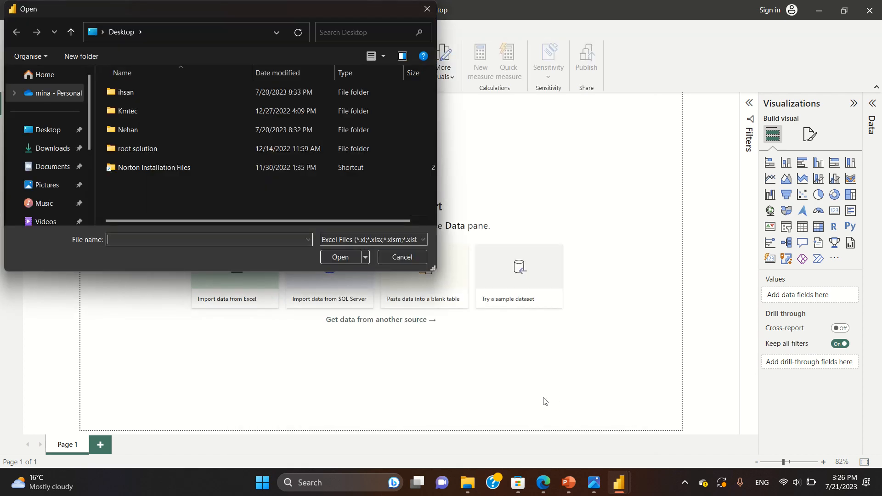
Browse the Home, Downloads and Documents folders, including the downloaded Power BI folder, for the sample Excel workbook.
left_click(33, 75)
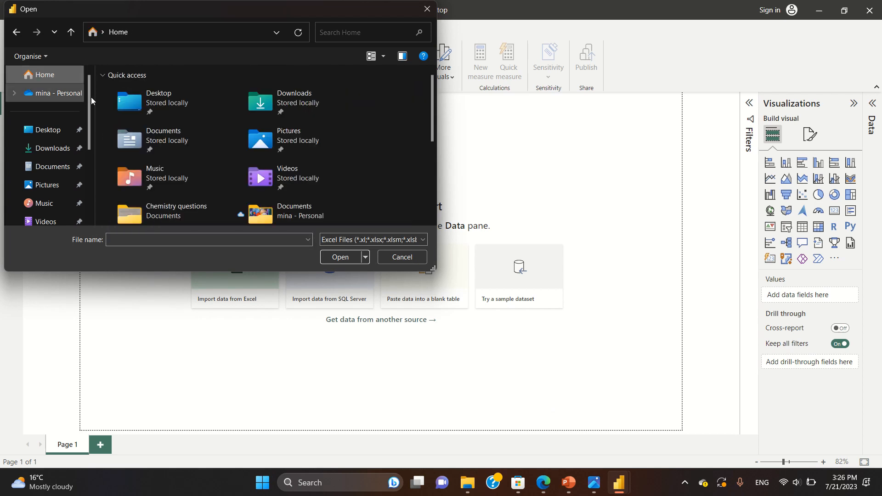
scroll(432, 177, "down", 3)
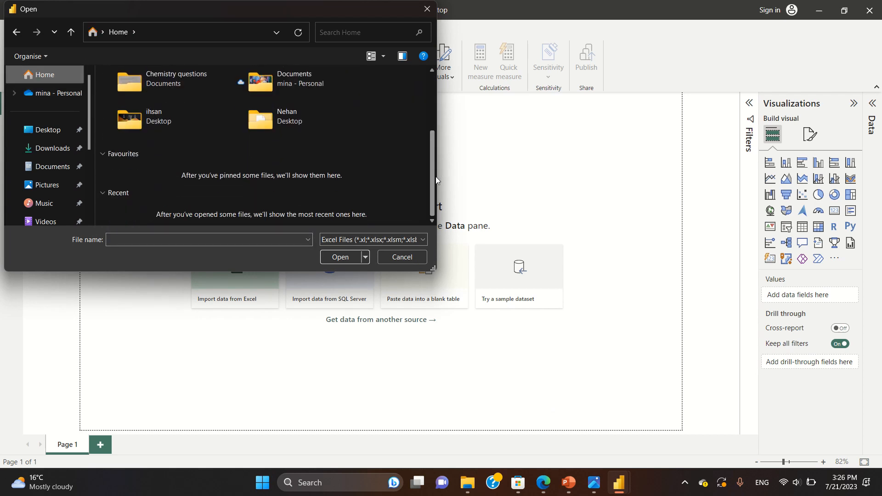
left_click(71, 149)
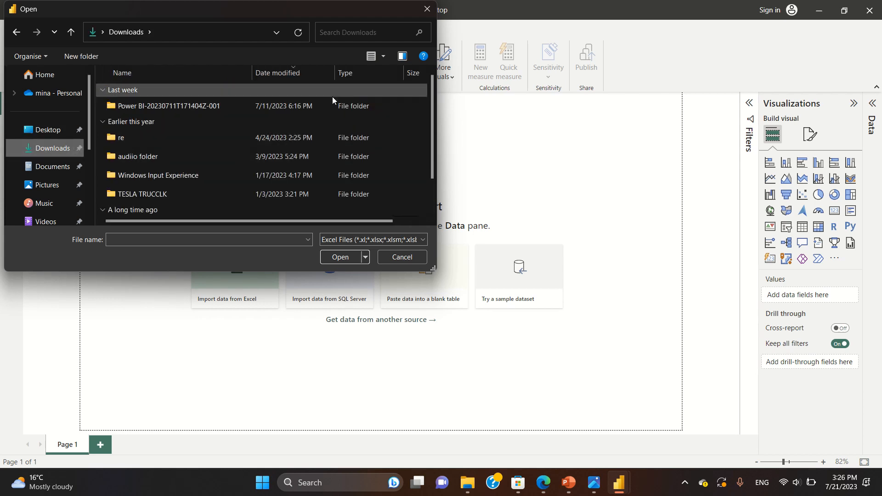
double_click(317, 104)
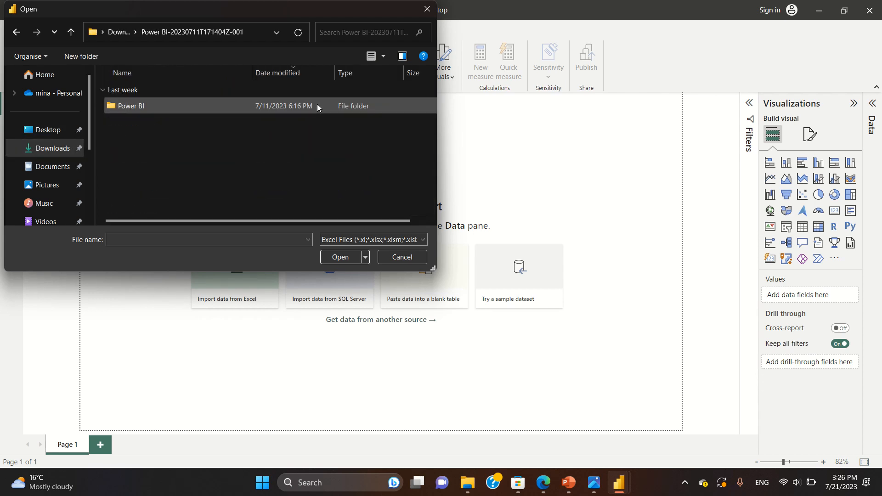
double_click(316, 106)
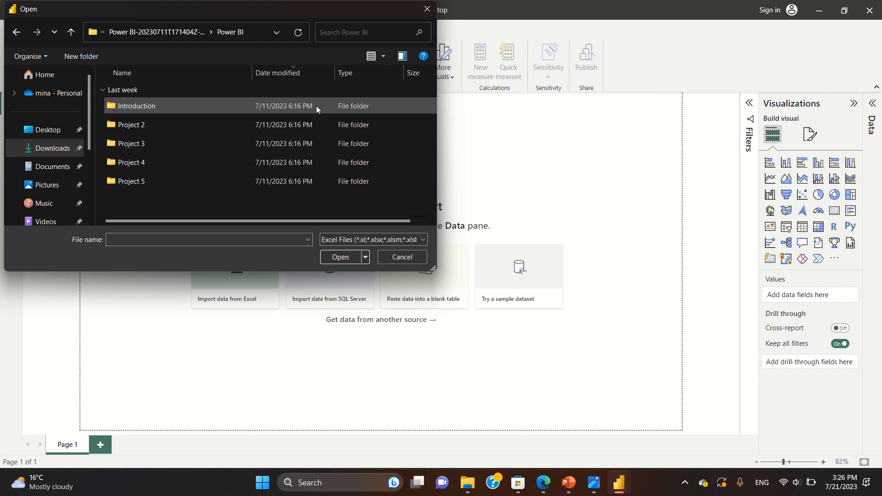
left_click(110, 91)
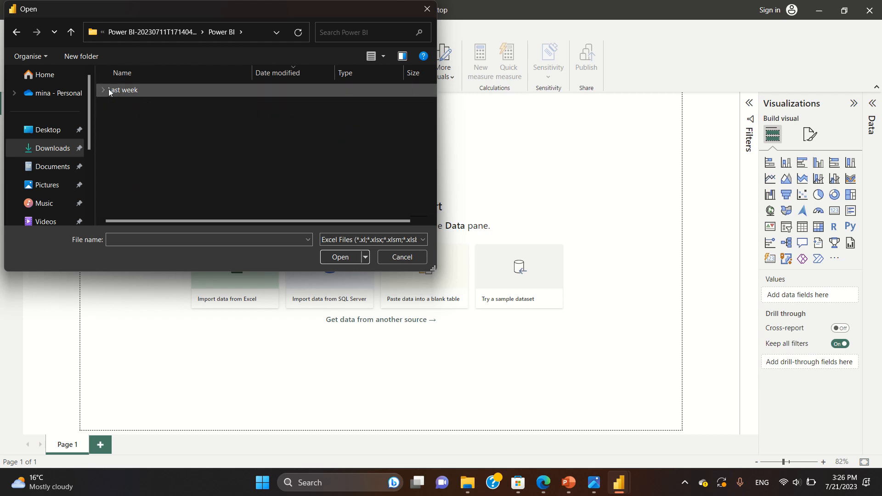
left_click(15, 32)
left_click(15, 31)
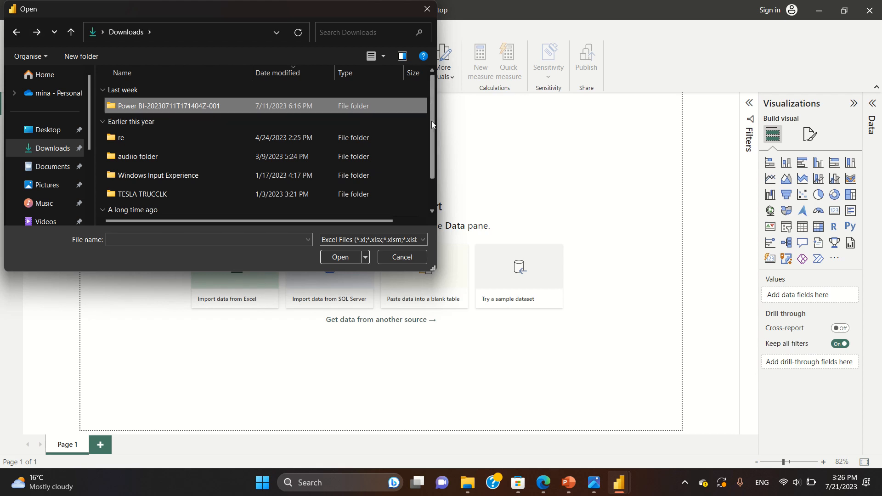
left_click_drag(432, 120, 428, 167)
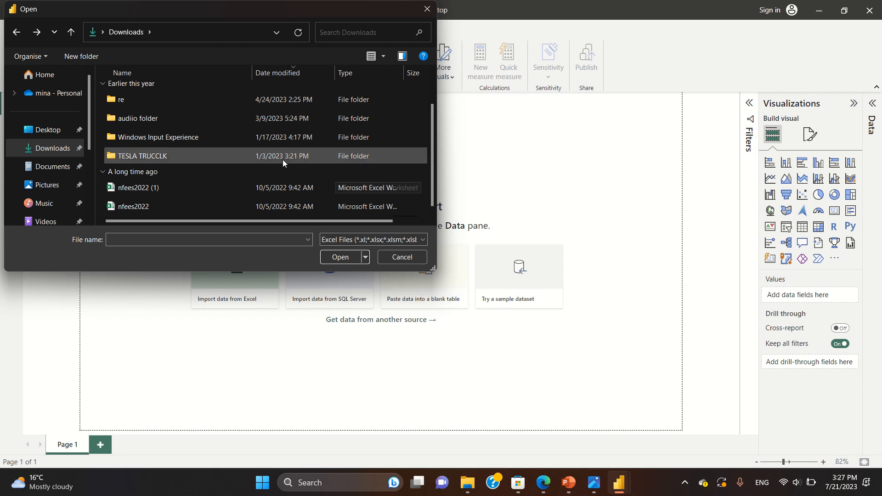
left_click(46, 167)
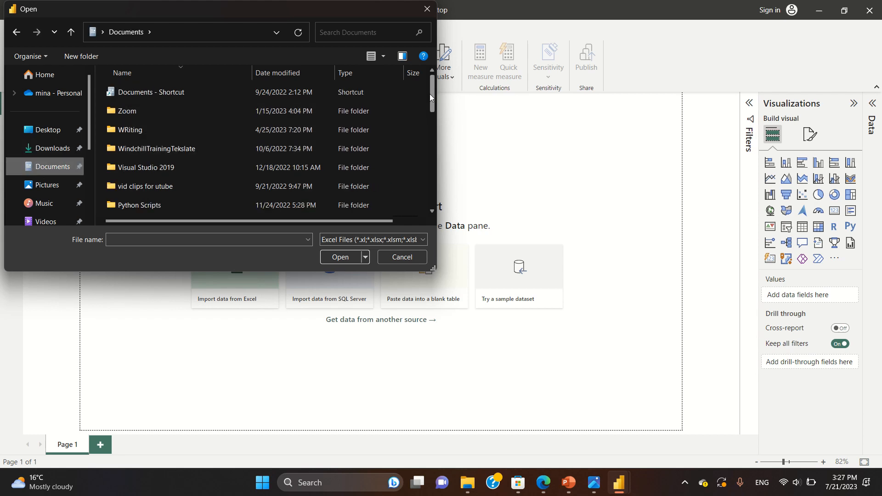
mouse_move(430, 93)
left_mouse_down()
mouse_move(428, 164)
mouse_move(413, 90)
left_mouse_up()
left_click(233, 35)
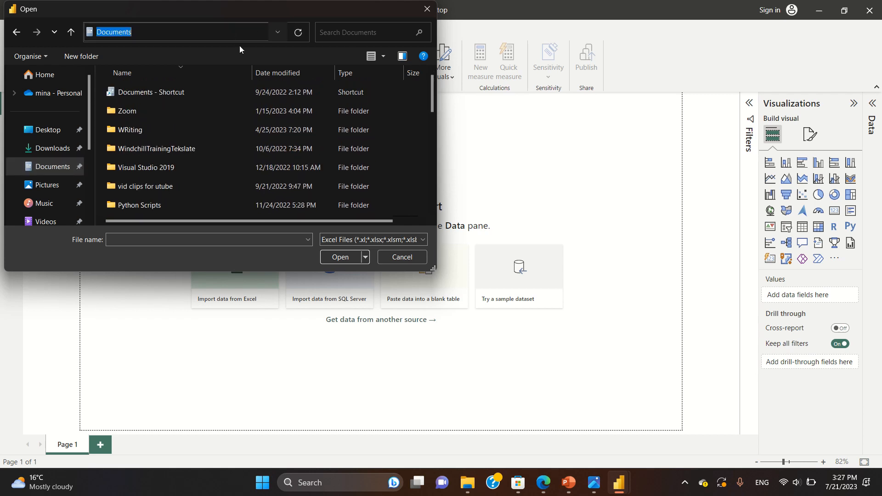
mouse_move(463, 2)
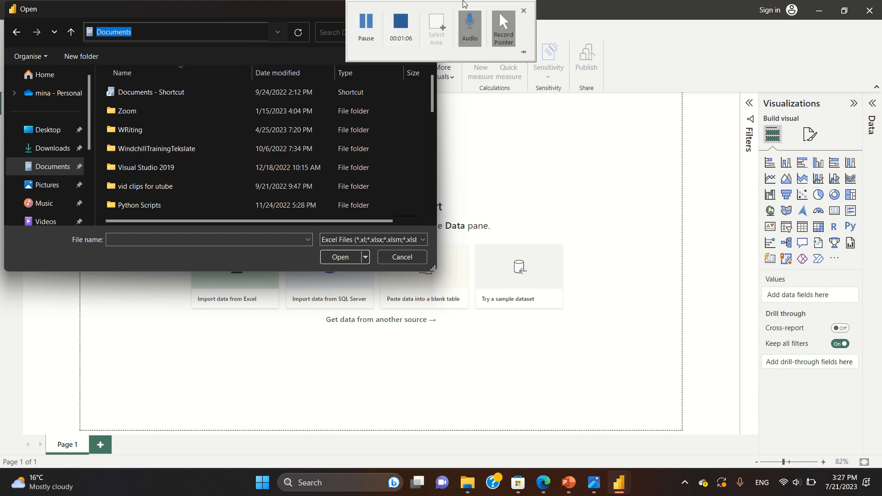
left_click(369, 35)
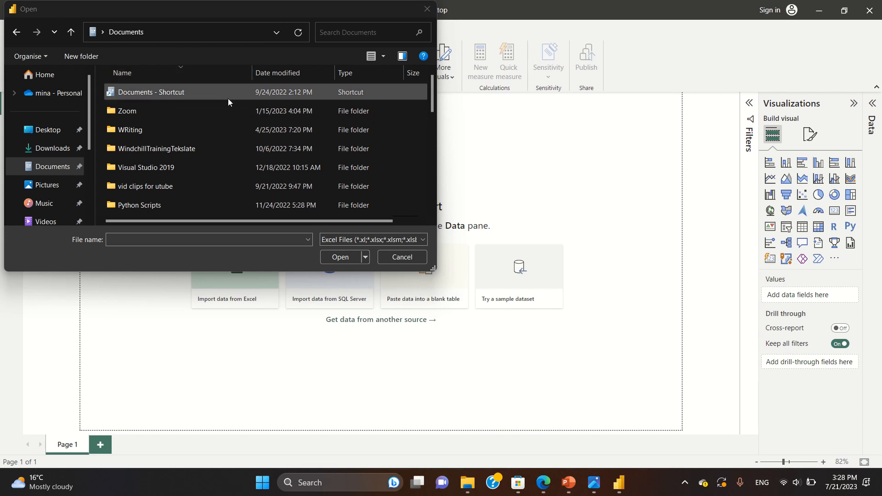
Try to open the SampleData.zip archive in the Downloads folder by entering its full path.
left_click(158, 34)
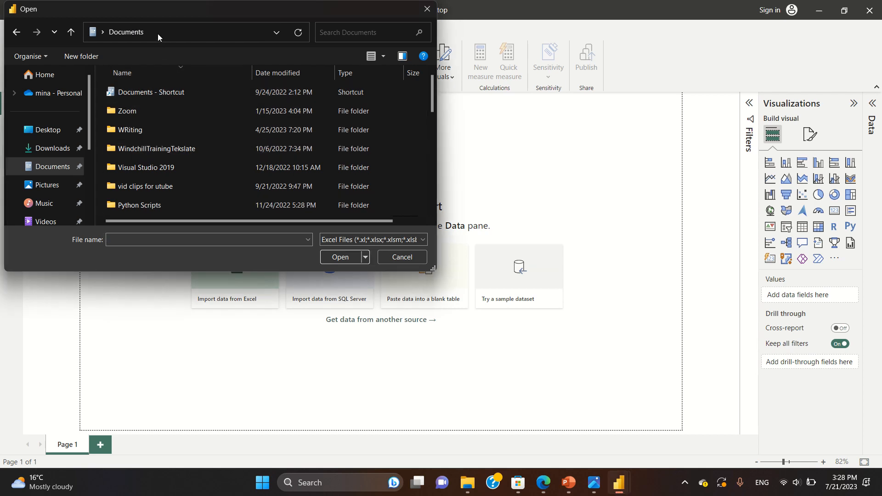
left_click(158, 34)
key("BackSpace")
type("C:\\Users\\mailt\\Downloads\\SampleData.zip")
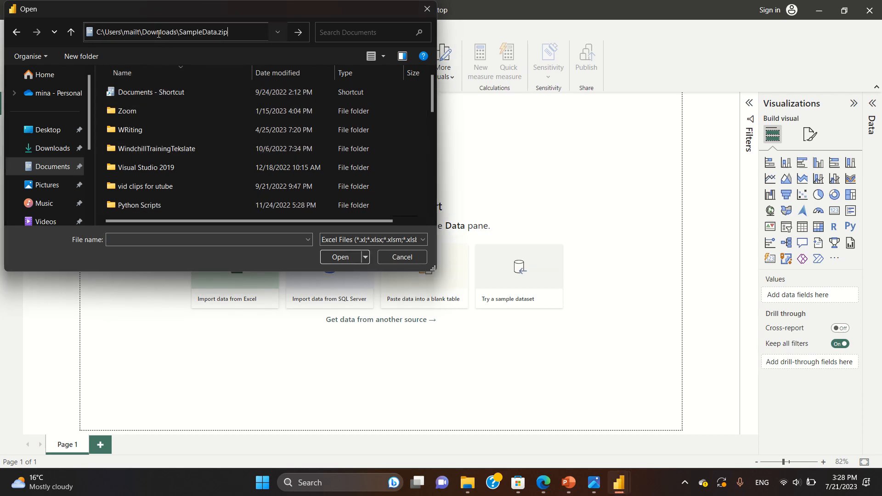
left_click(343, 258)
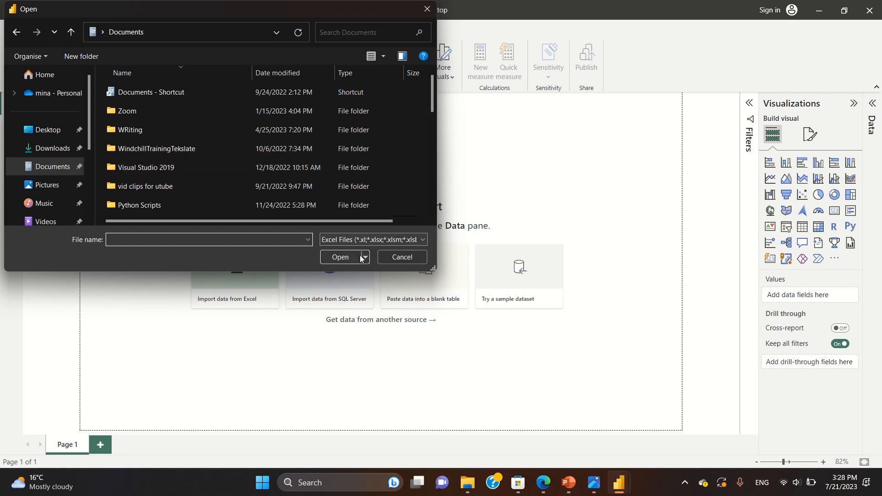
Go to SampleData.zip in the Downloads folder by its full path and open the SampleData workbook inside it.
left_click(232, 39)
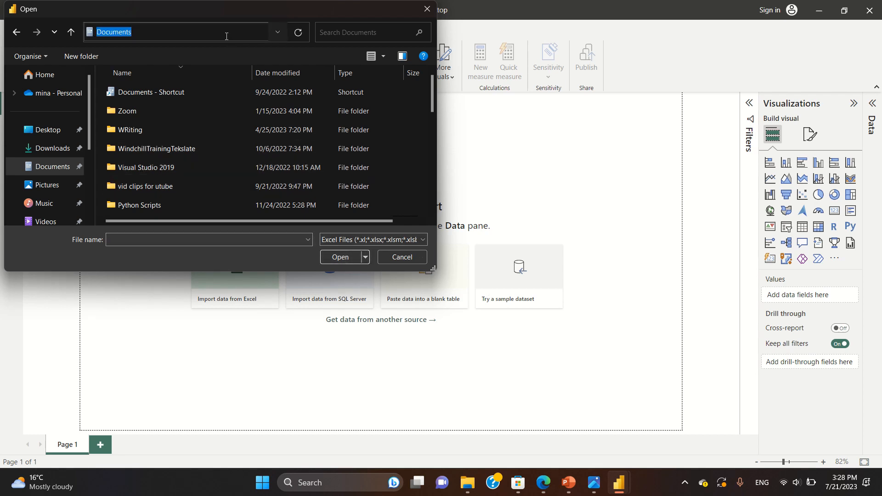
type("C:\\Users\\mailt\\Downloads\\SampleData.zip")
key("Return")
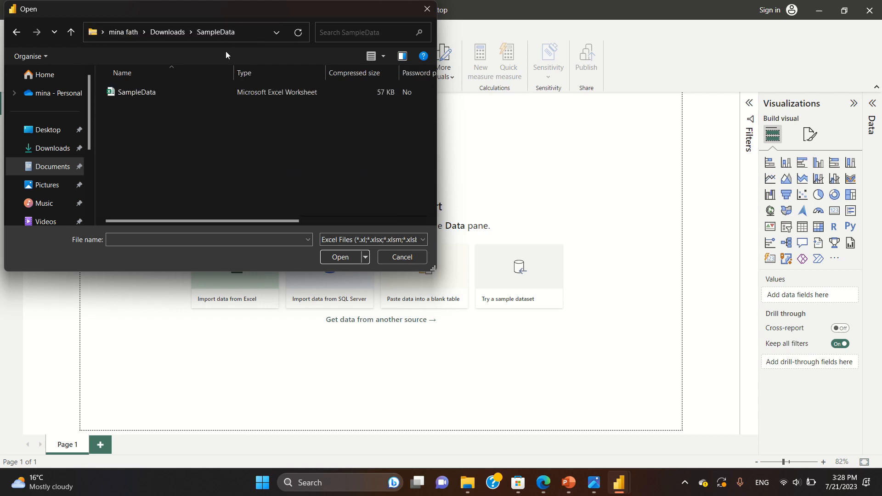
left_click(187, 92)
left_click(340, 257)
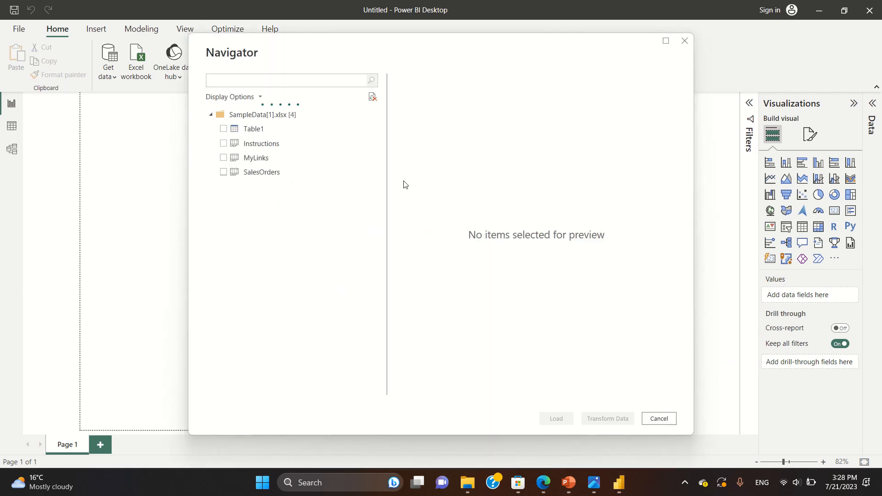
Preview Table1 and SalesOrders and examine their columns through to Total.
left_click(272, 128)
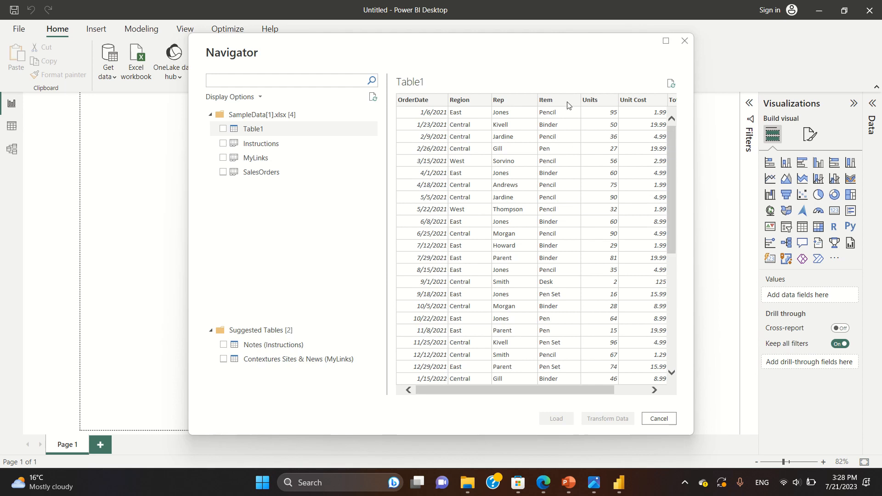
left_click(655, 390)
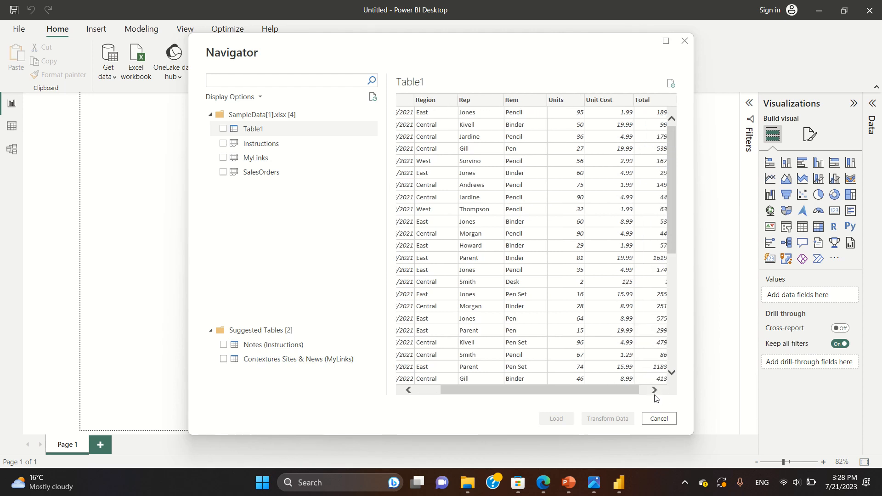
left_click(654, 390)
left_click(298, 178)
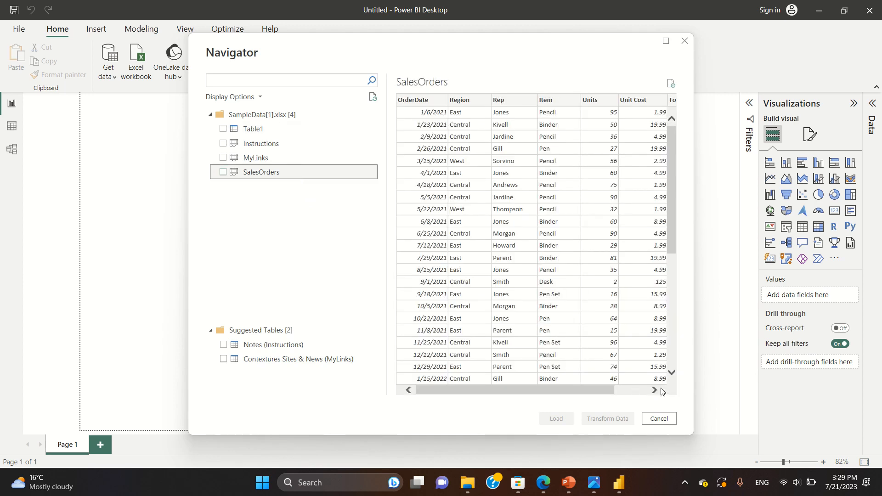
left_click(656, 390)
left_click(656, 390)
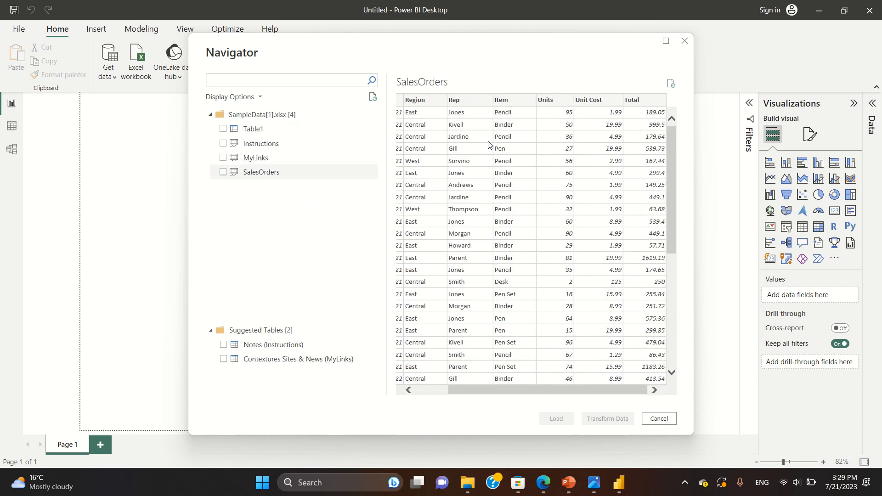
left_click(330, 129)
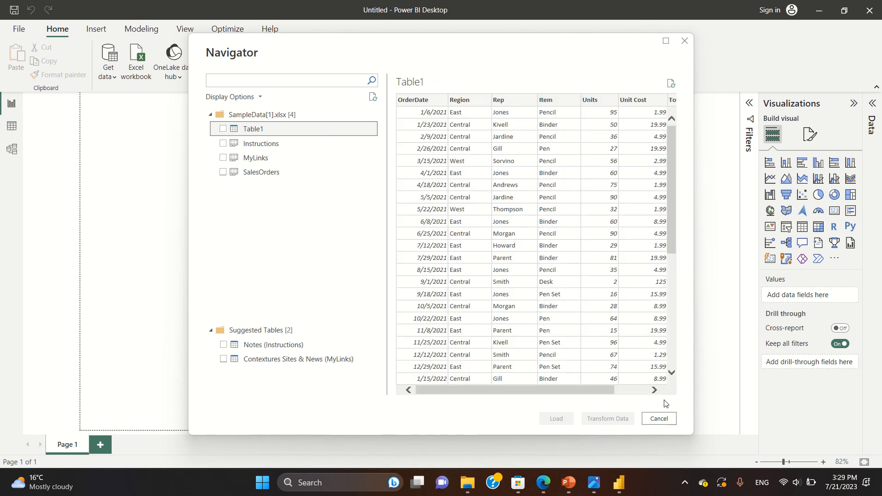
left_click(655, 390)
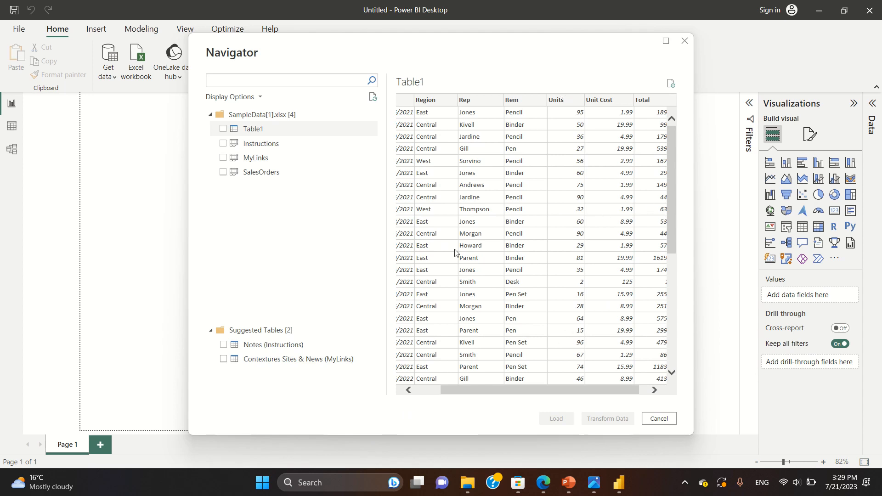
Select Table1 and SalesOrders from the workbook and load both into the report.
left_click(221, 173)
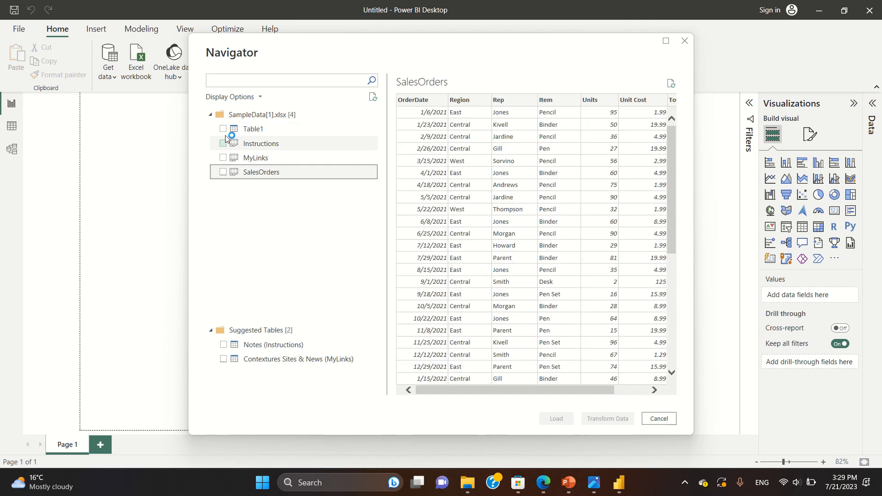
left_click(222, 132)
left_click(223, 130)
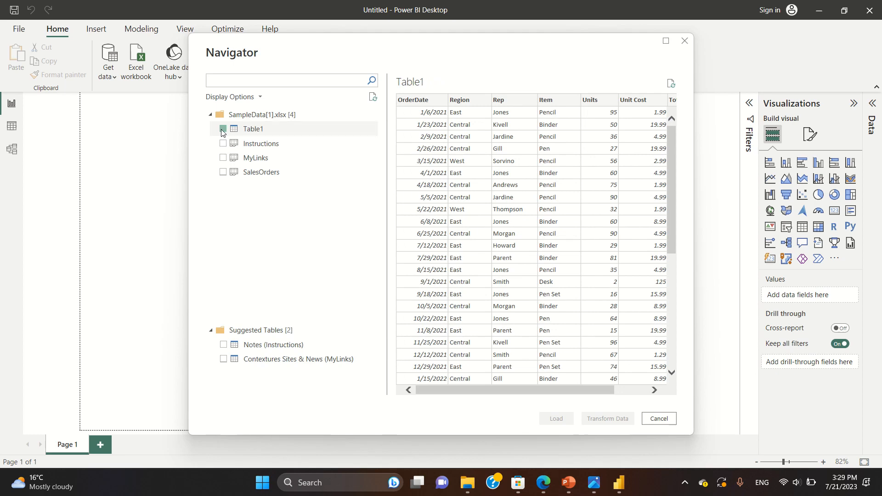
left_click(223, 173)
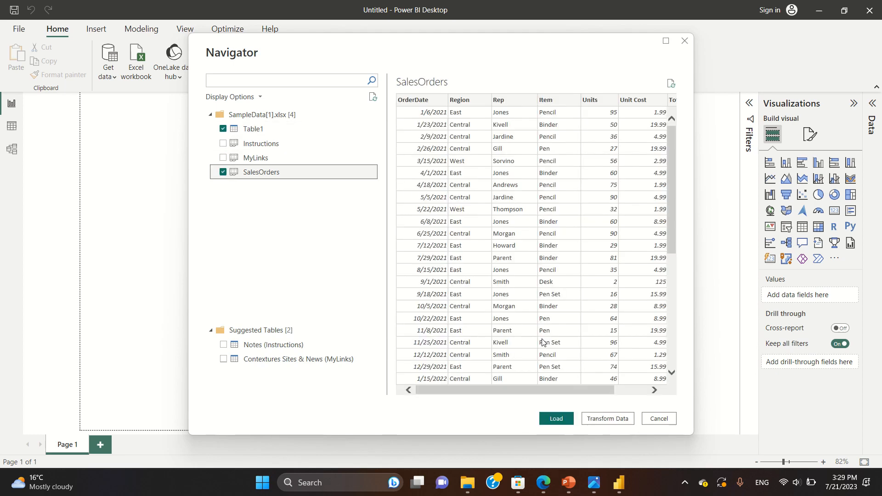
left_click(558, 421)
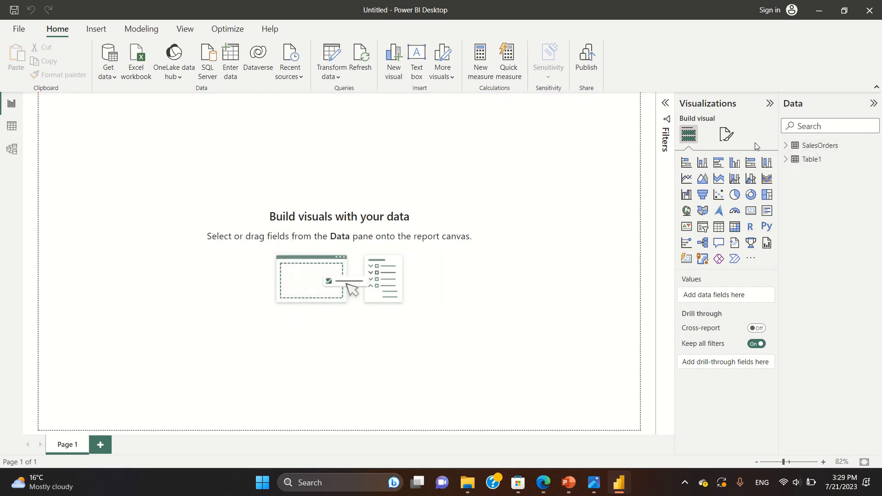
left_click(875, 145)
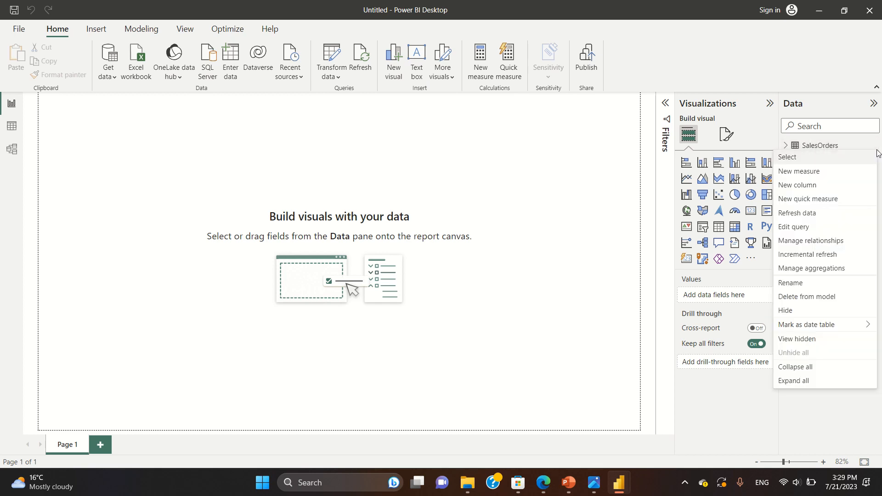
left_click(835, 415)
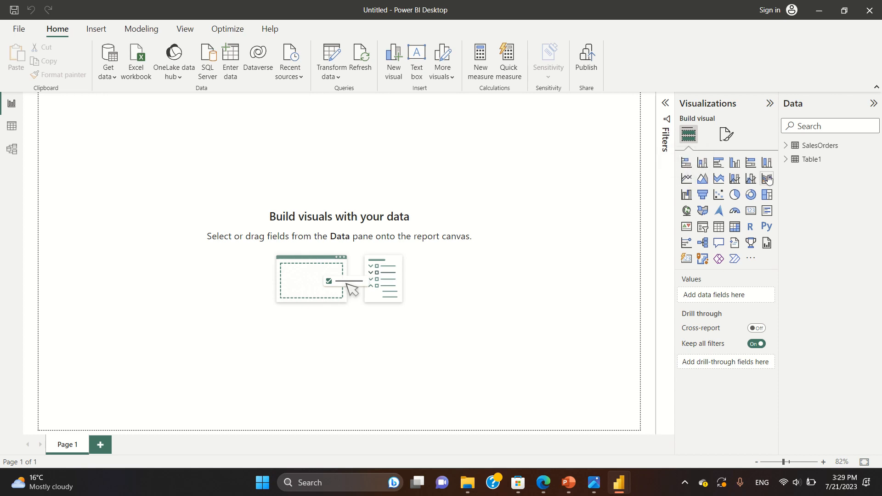
Add an empty line chart to Page 1 and widen it to about twice its original width.
left_click(687, 180)
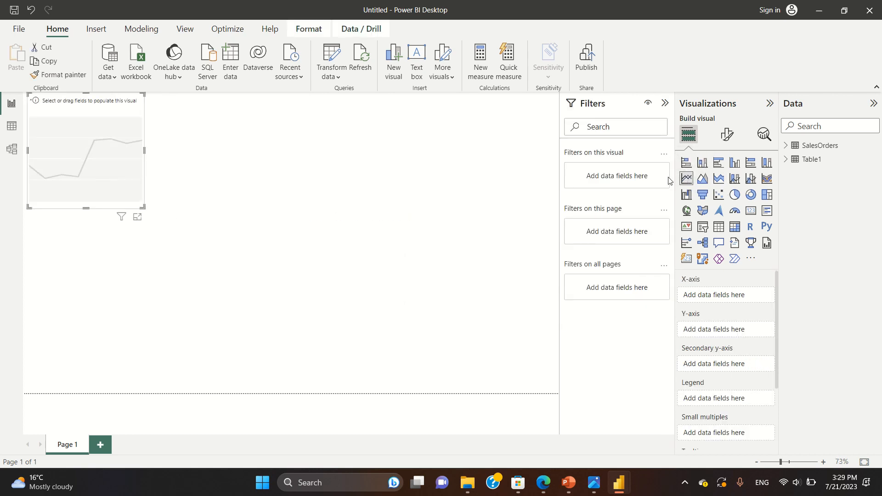
left_click(143, 158)
left_click(145, 157)
left_click_drag(145, 152, 284, 219)
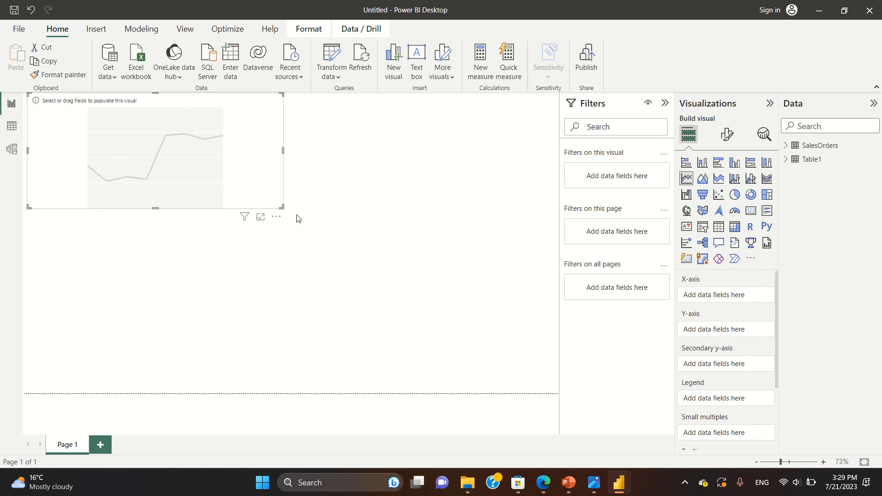
Resize the empty line chart to span the full page width and slightly less than half of the page height.
left_click_drag(334, 242, 401, 280)
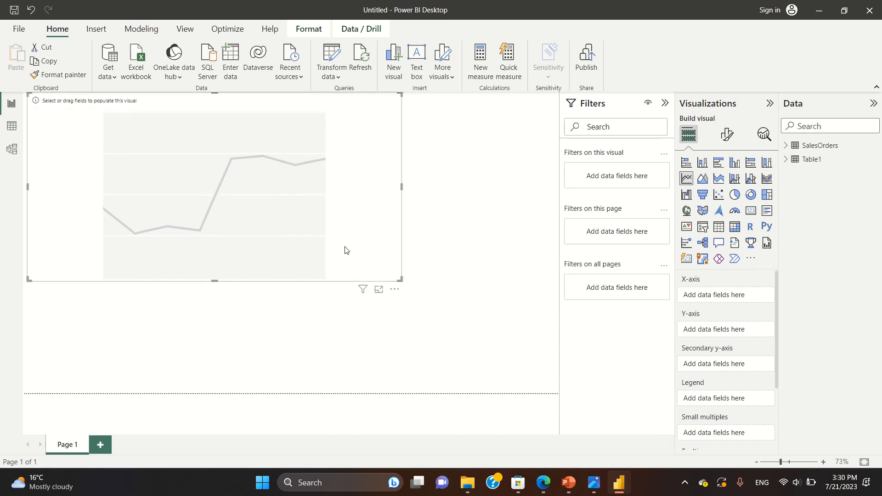
left_click(216, 287)
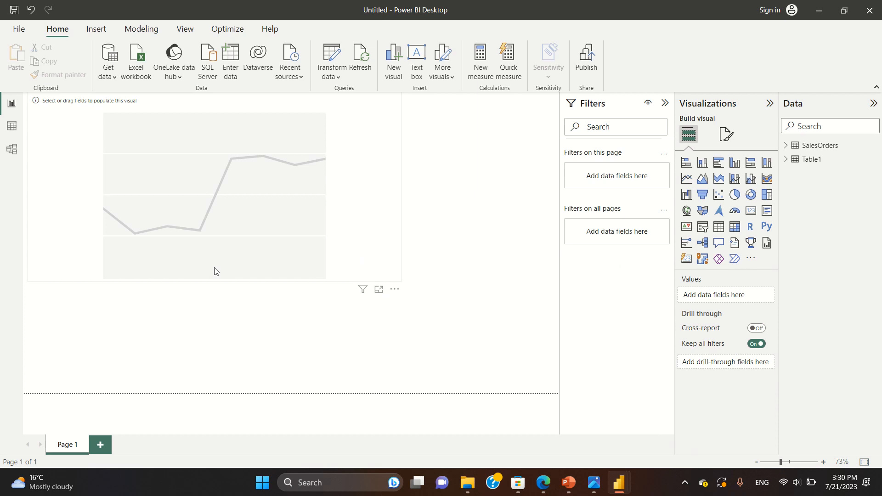
left_click(215, 272)
left_click_drag(215, 276, 219, 232)
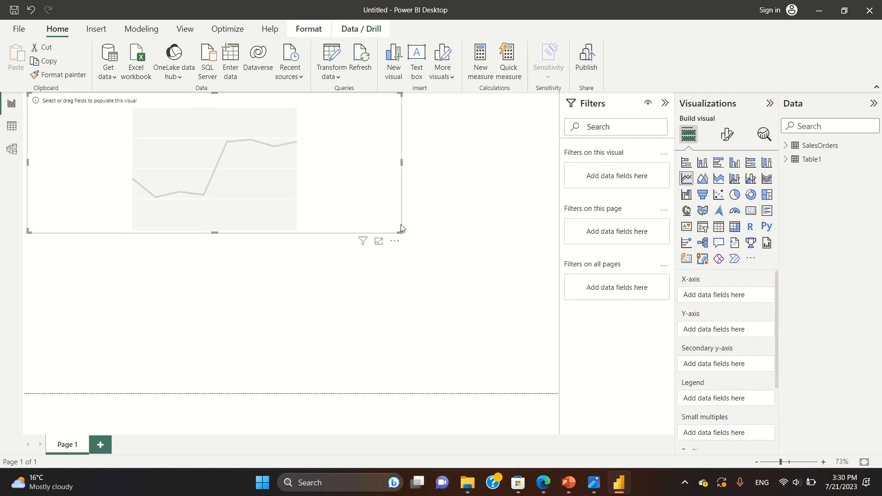
left_click_drag(402, 162, 312, 193)
left_click_drag(310, 230, 179, 228)
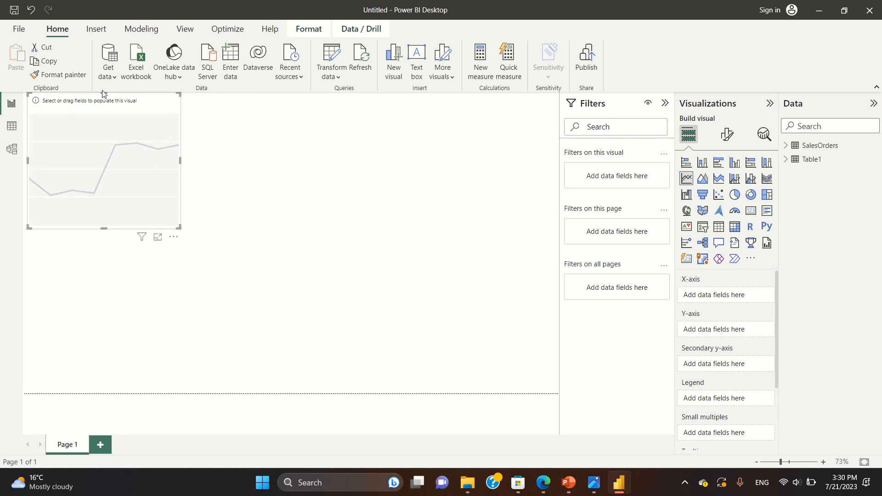
mouse_move(103, 92)
left_mouse_down()
mouse_move(102, 119)
mouse_move(100, 93)
left_mouse_up()
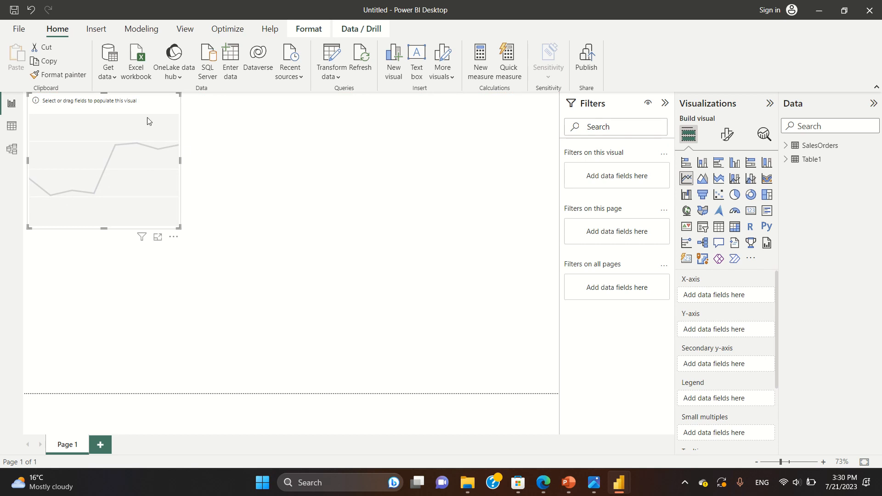
left_click(183, 161)
left_click(144, 153)
left_click_drag(180, 162, 615, 199)
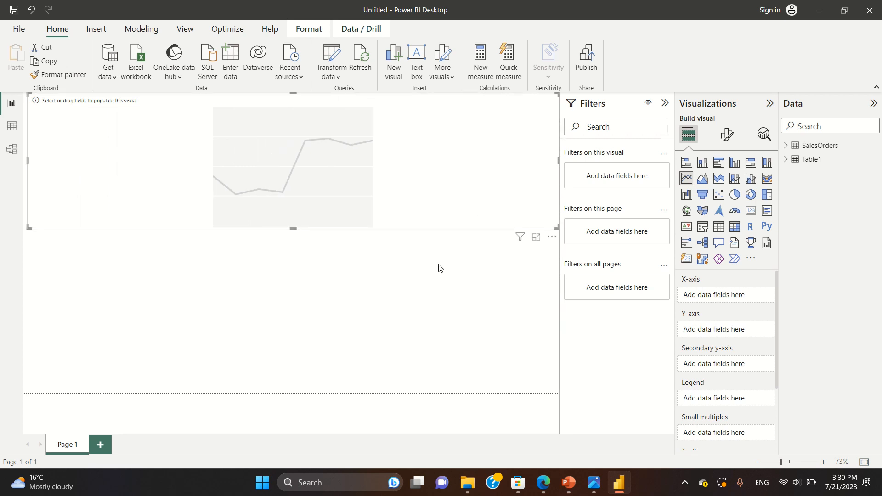
left_click(416, 281)
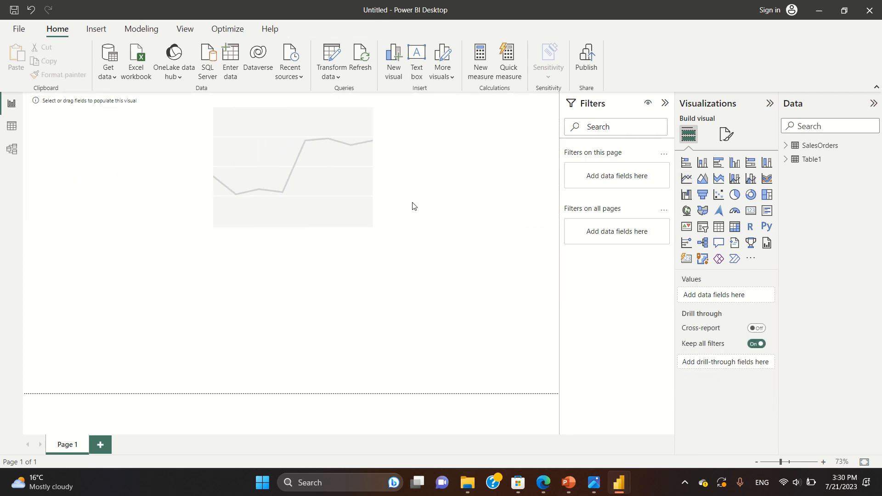
left_click(375, 150)
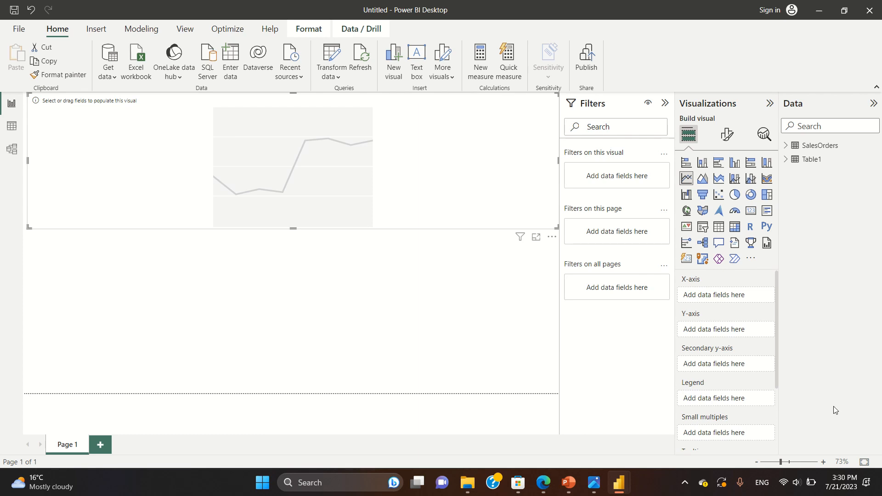
Plot the SalesOrders table in the line chart with Units on the X-axis and OrderDate on the Y-axis.
left_click(787, 159)
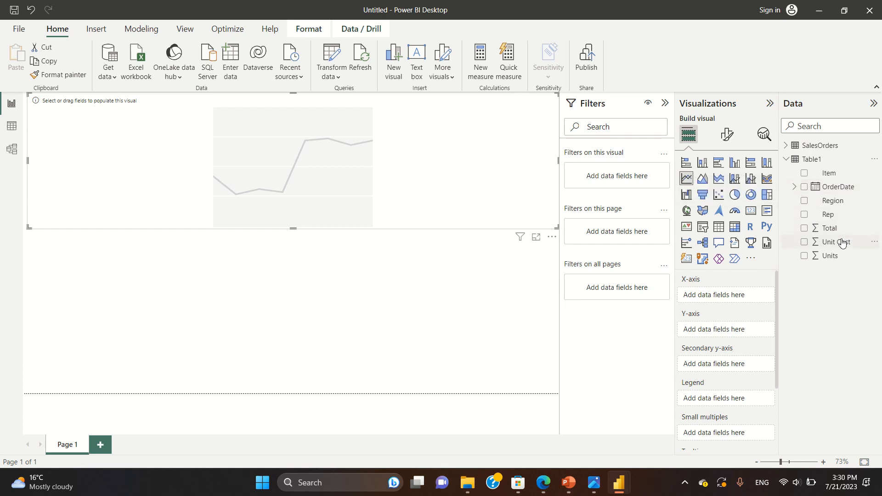
left_click(797, 146)
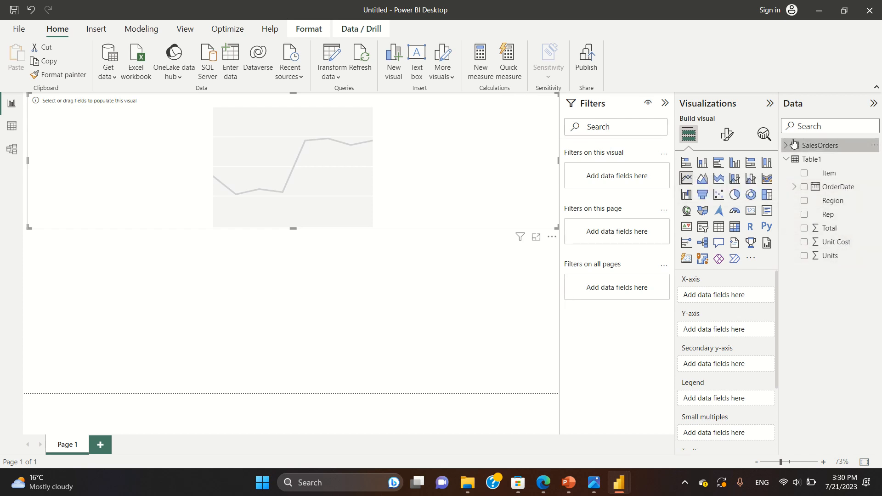
left_click(786, 147)
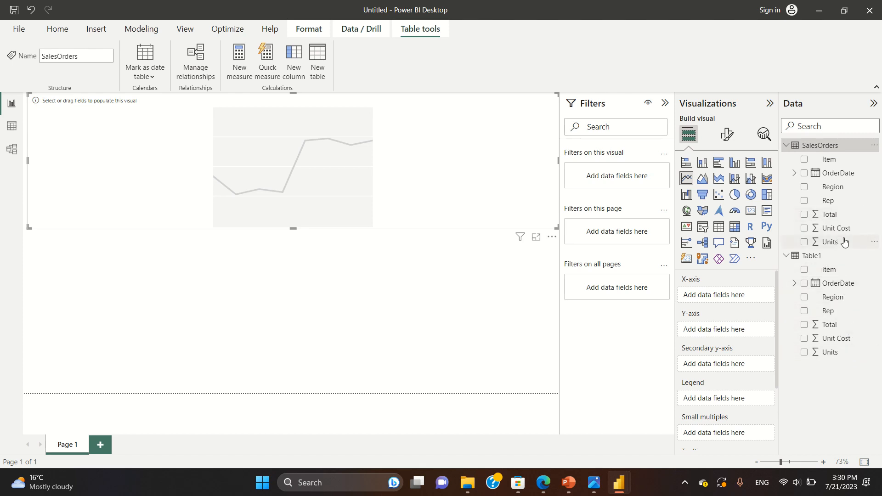
left_click_drag(841, 244, 733, 297)
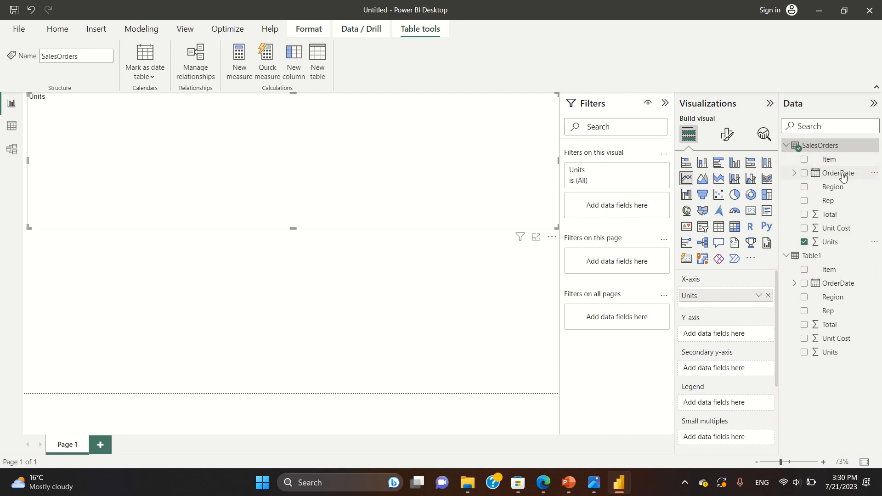
mouse_move(839, 173)
left_mouse_down()
mouse_move(739, 363)
mouse_move(734, 330)
left_mouse_up()
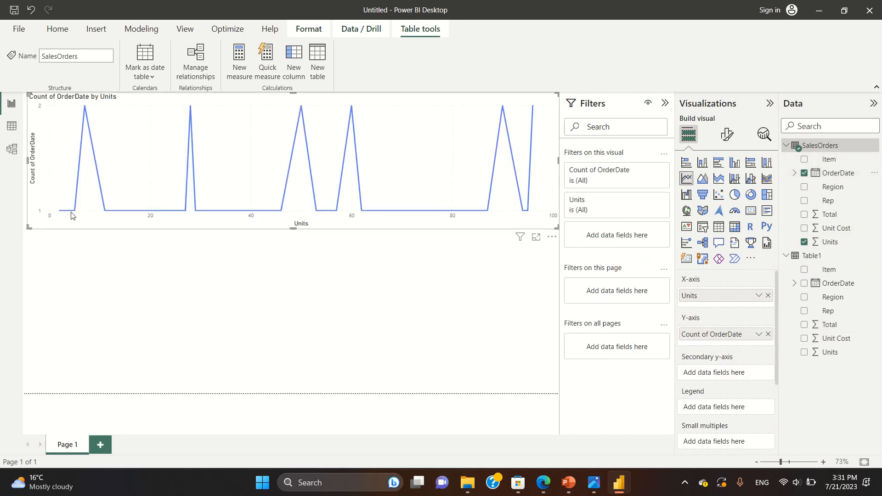
mouse_move(523, 243)
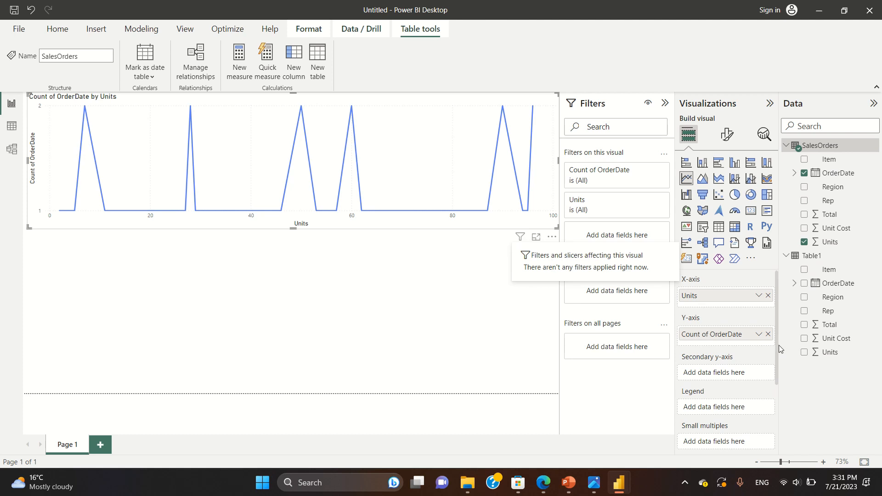
Replace the line chart's title text with "units".
left_click(729, 137)
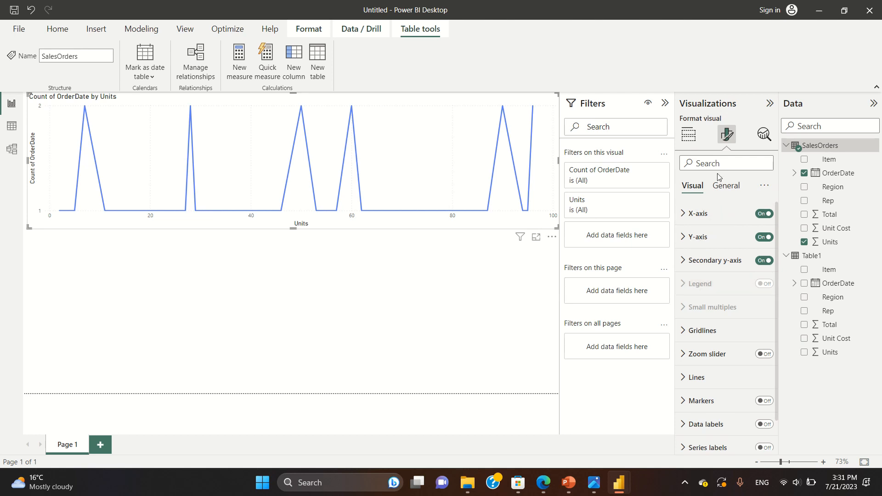
left_click(724, 189)
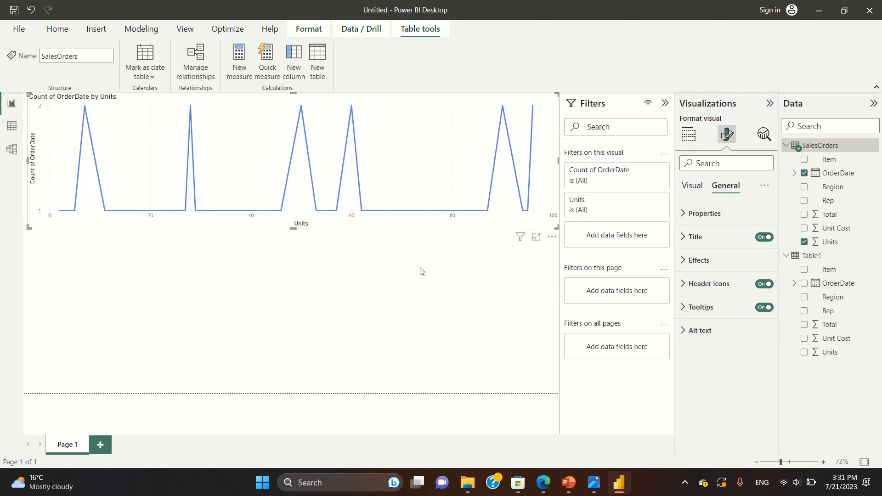
left_click(688, 247)
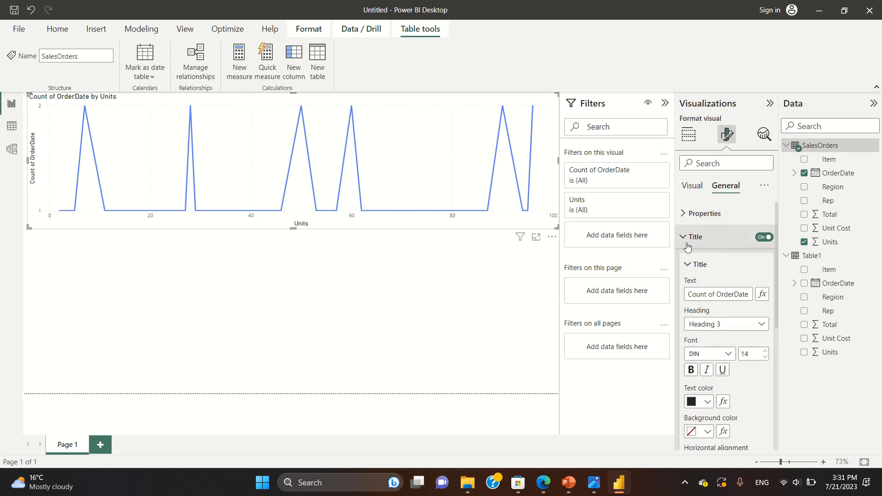
double_click(735, 295)
triple_click(741, 295)
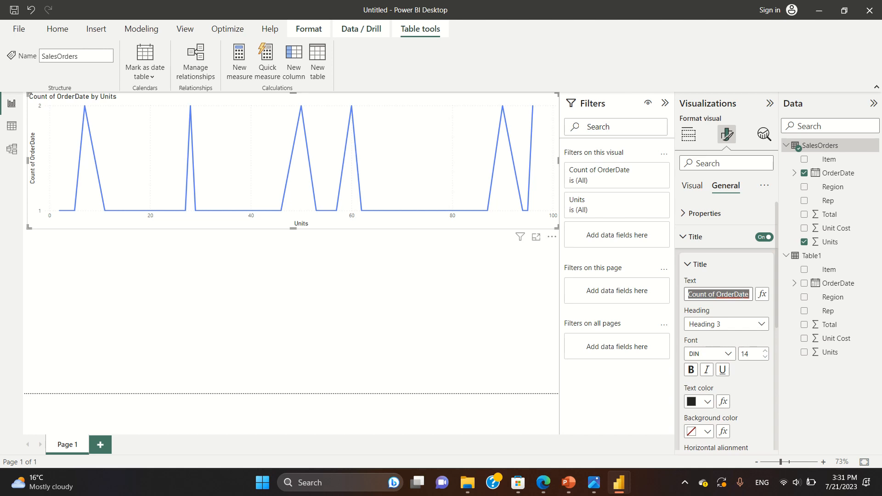
type("coun")
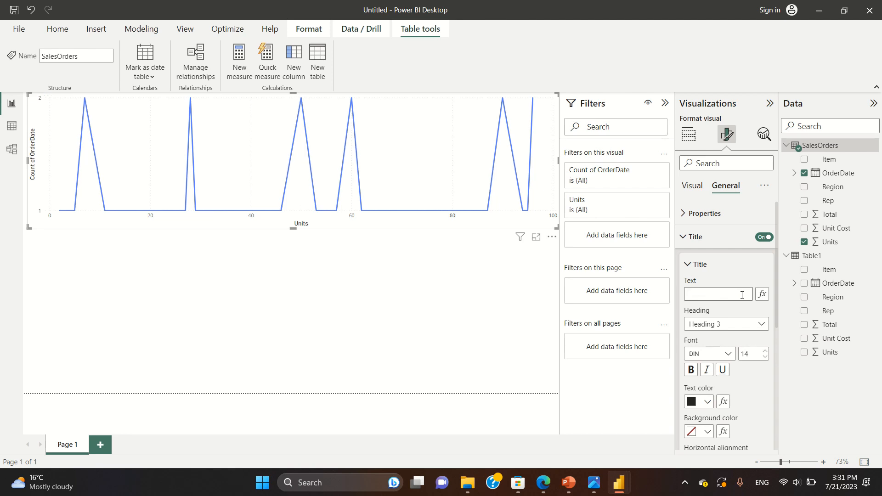
type("units")
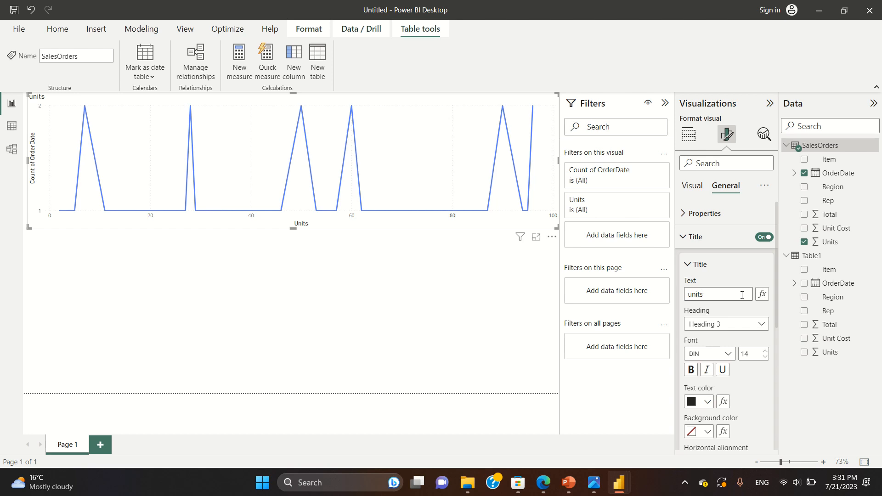
left_click(739, 266)
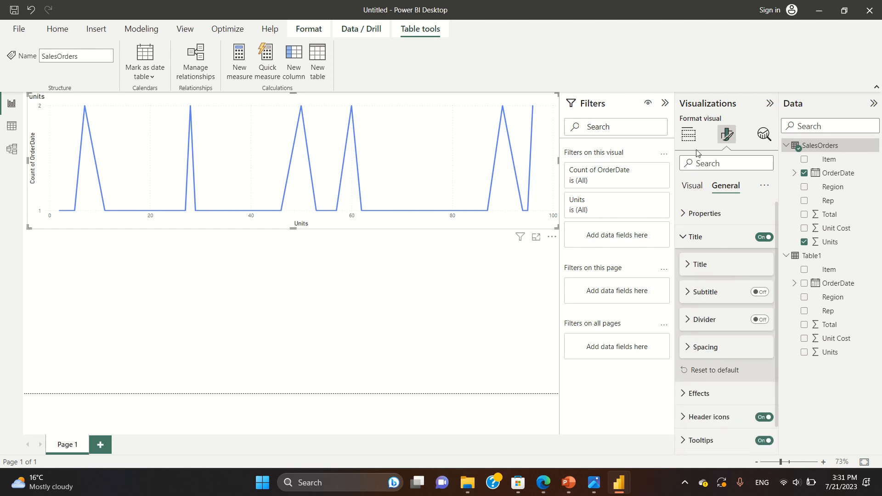
Swap the line chart's fields so OrderDate is on the X-axis and Units is on the Y-axis.
left_click(688, 188)
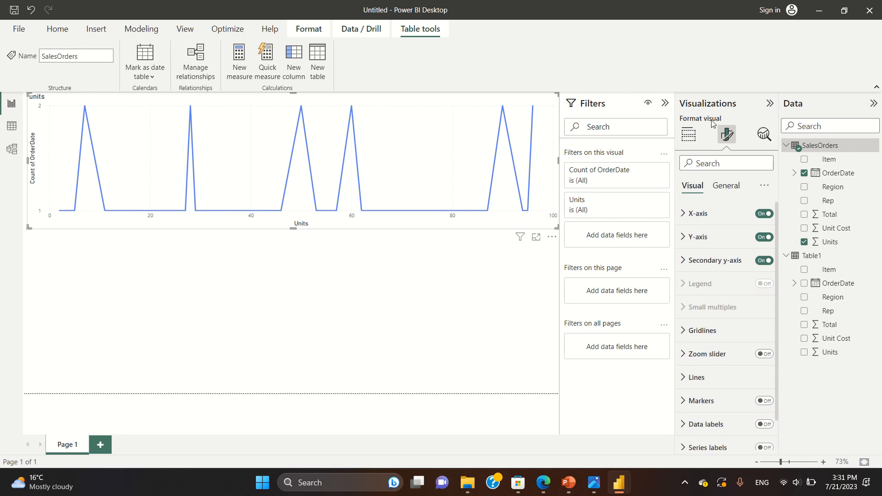
left_click(694, 136)
left_click_drag(711, 296, 708, 346)
left_click_drag(712, 295, 733, 297)
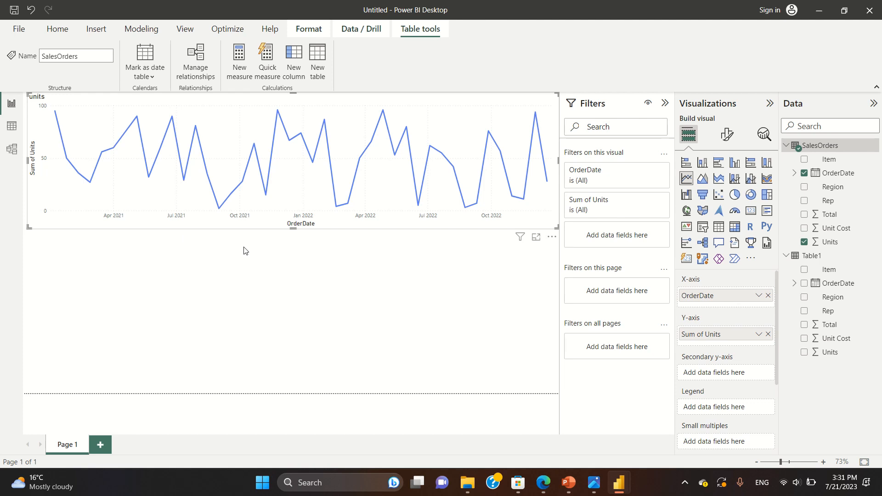
Extend the line chart's title text to "units per day", leaving its conditional formatting unset.
left_click(727, 134)
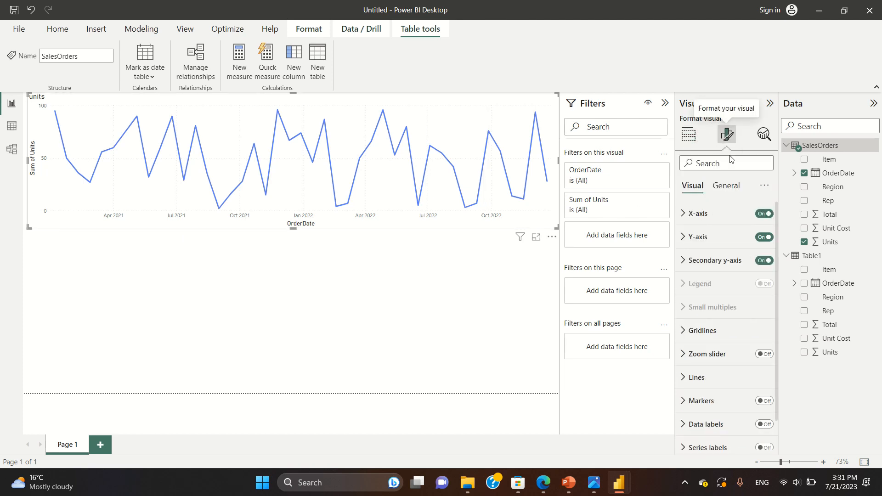
left_click(727, 192)
left_click(715, 244)
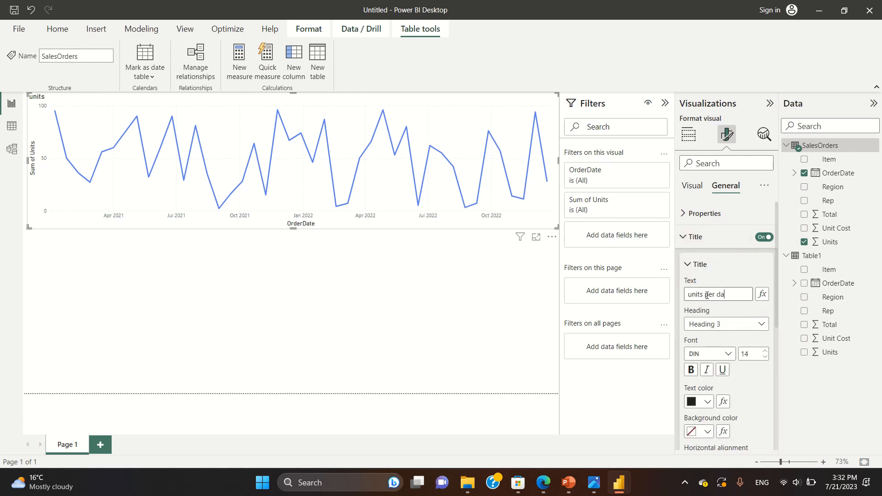
type("y")
left_click(761, 295)
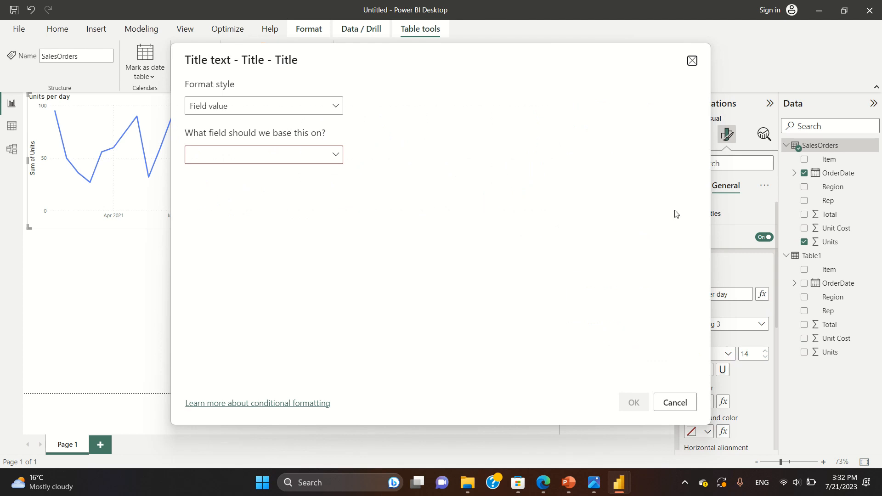
left_click(693, 63)
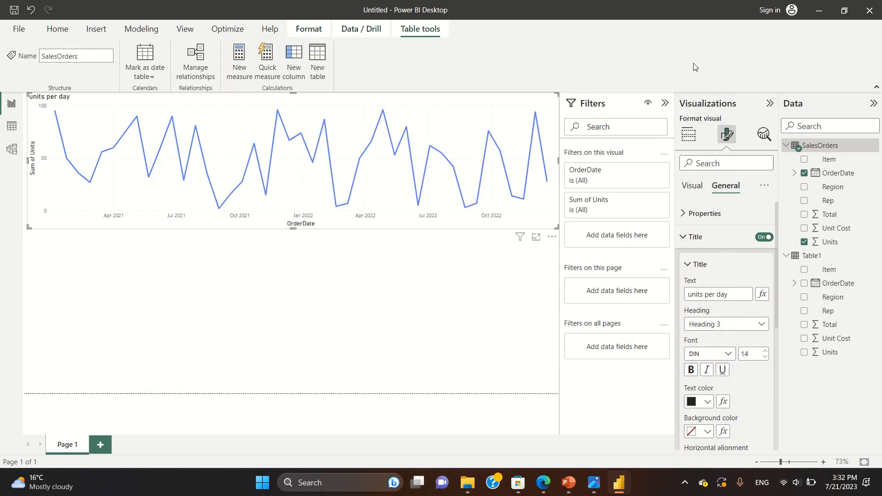
Set the chart title's font to Arial Black and make it bold, italic and underlined.
left_click(725, 355)
left_click(715, 259)
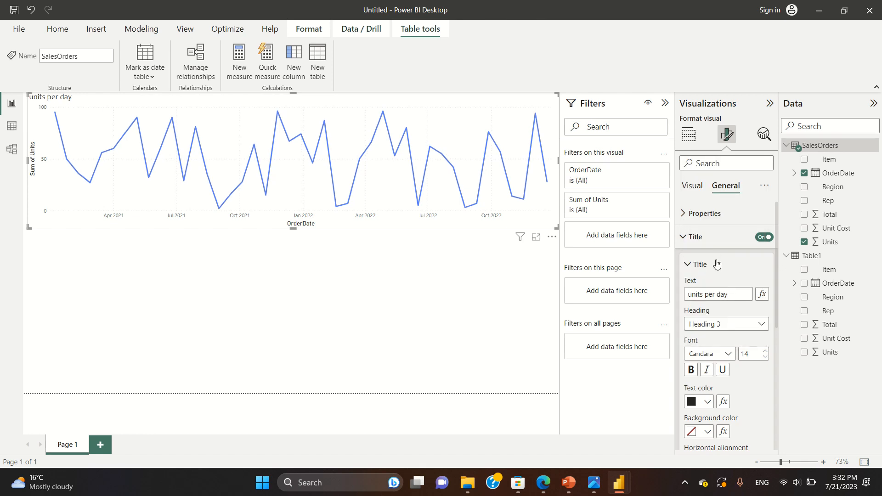
left_click(692, 358)
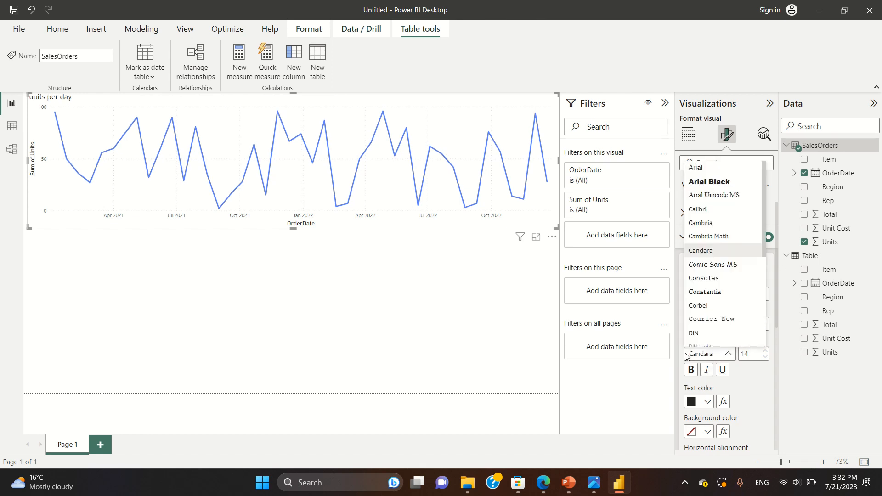
left_click(714, 183)
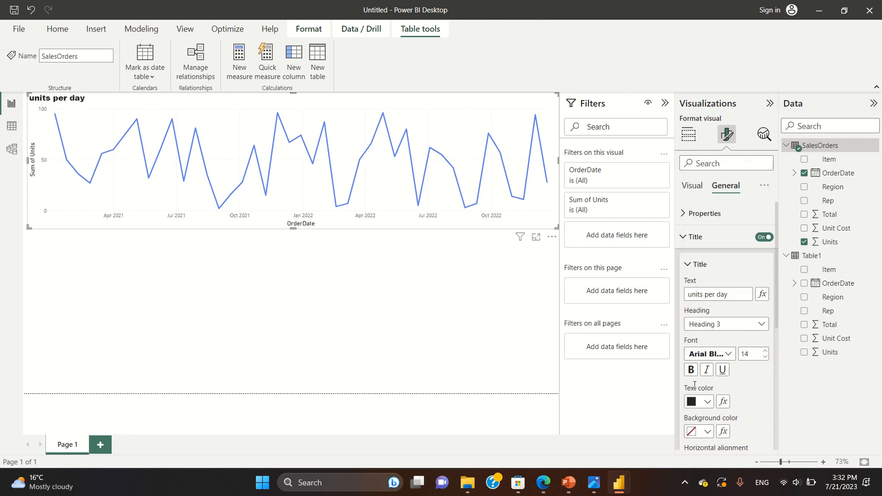
left_click(690, 370)
left_click(707, 374)
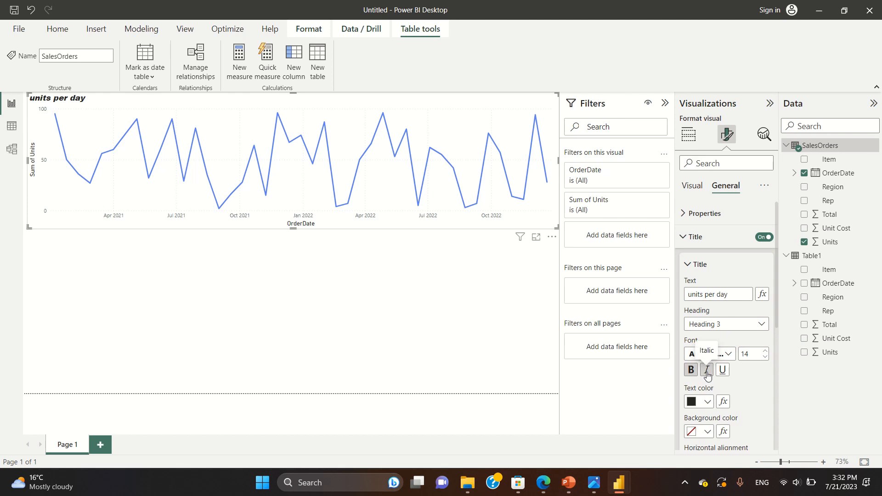
left_click(722, 370)
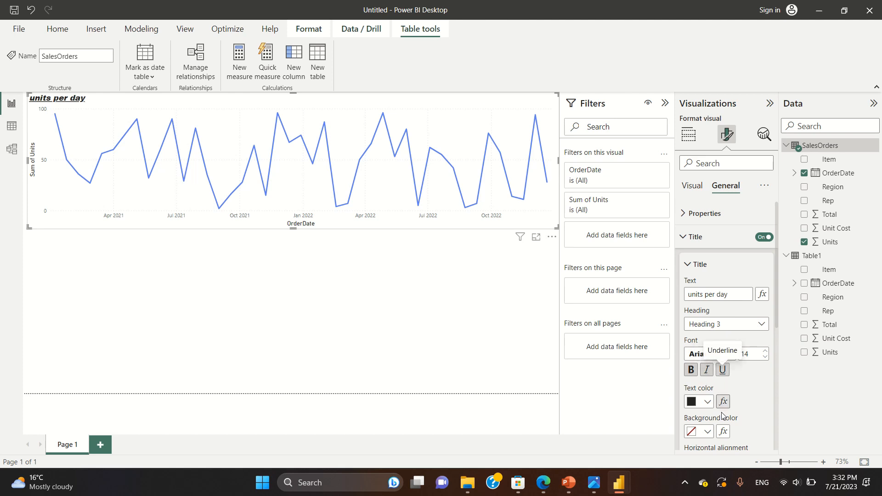
Color the chart title's text with the red theme color.
left_click(707, 402)
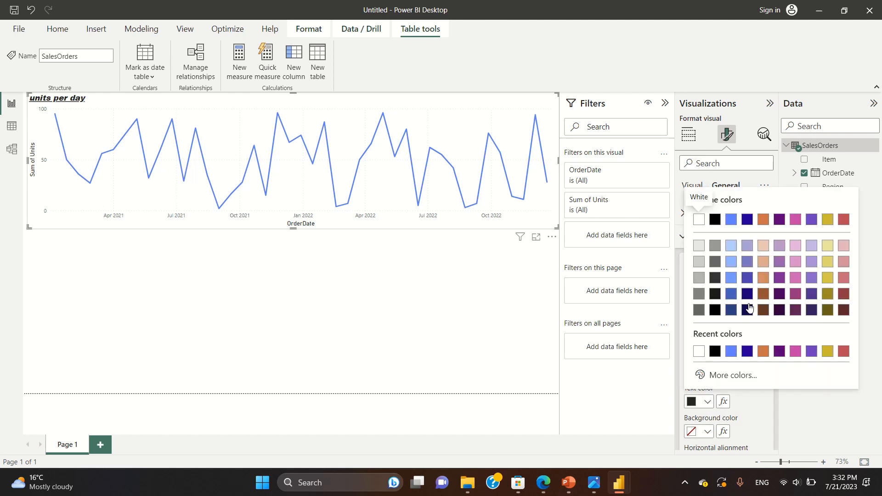
left_click(843, 220)
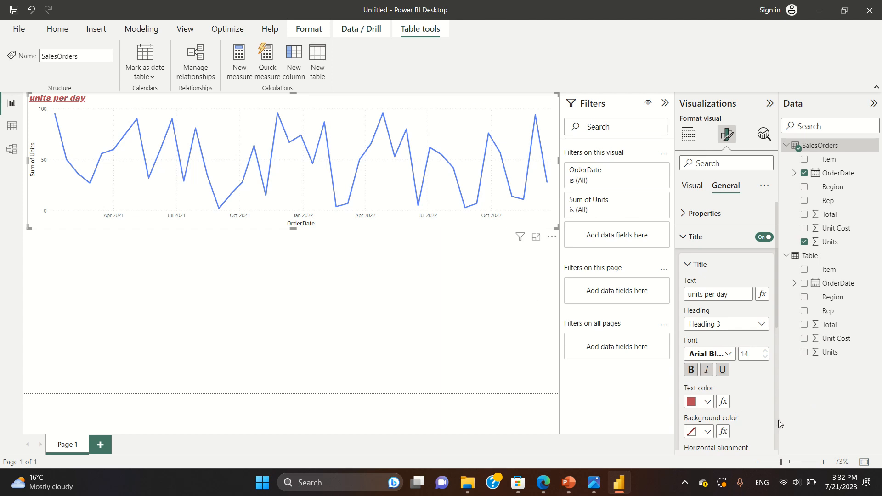
scroll(778, 326, "down", 1)
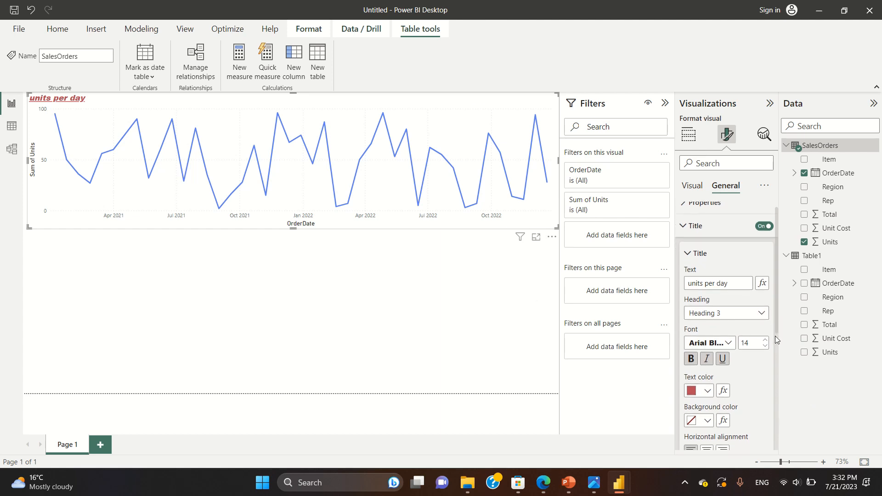
Enlarge the line chart title's font size to 34 and deselect the chart.
left_click(765, 341)
left_click(765, 340)
left_click(765, 340)
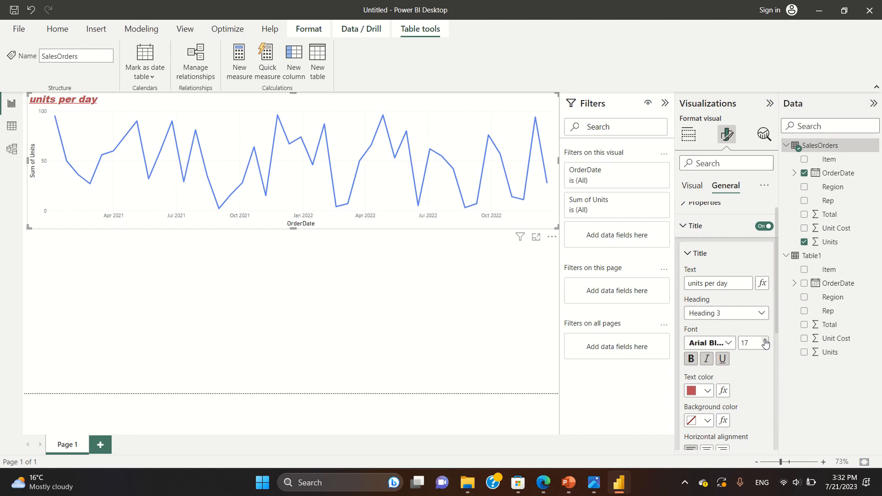
left_click(765, 340)
left_click(765, 340)
left_click(765, 341)
left_click(765, 340)
left_click(765, 340)
left_click(765, 340)
left_click(765, 340)
left_click(765, 340)
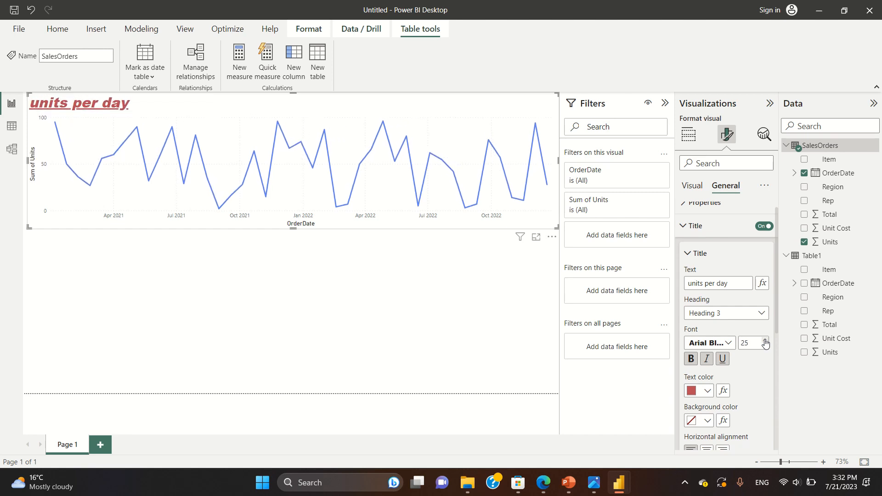
left_click(765, 341)
left_click(765, 341)
left_click(765, 340)
left_click(765, 340)
left_click(765, 341)
left_click(765, 340)
left_click(765, 341)
left_click(765, 341)
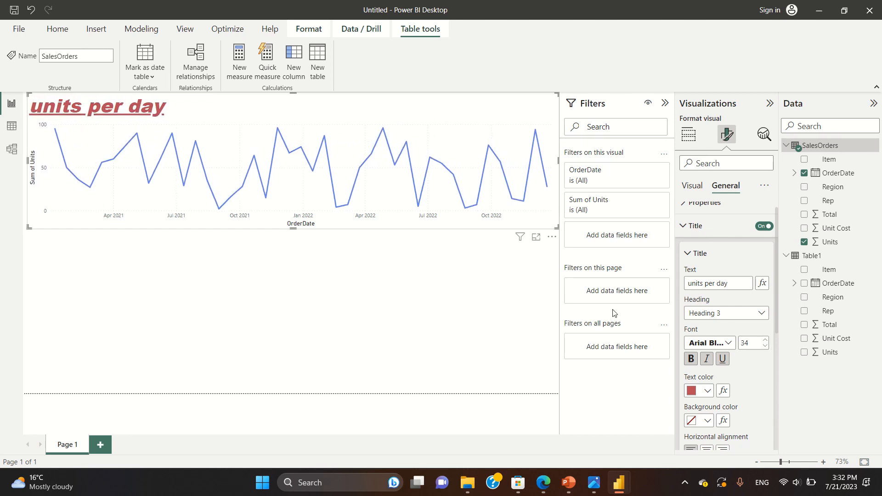
left_click(384, 275)
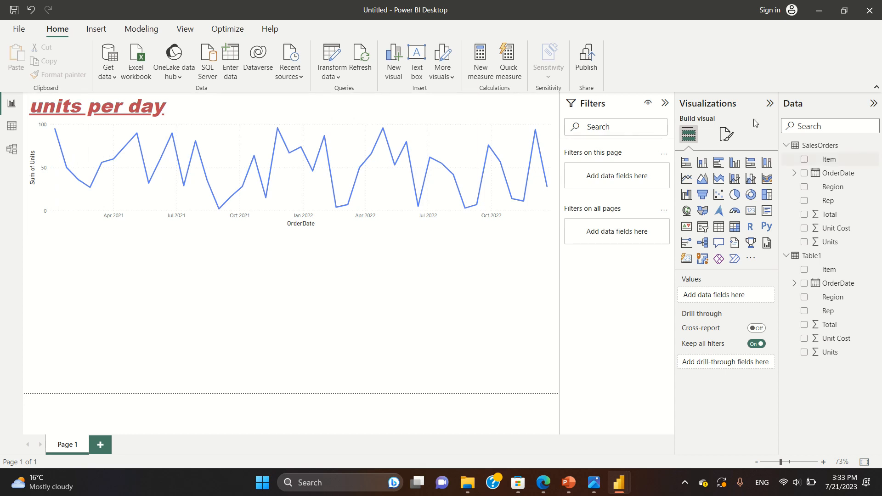
Add a clustered column chart below the line chart and narrow it to about a third of the page width.
left_click(437, 207)
left_click(483, 231)
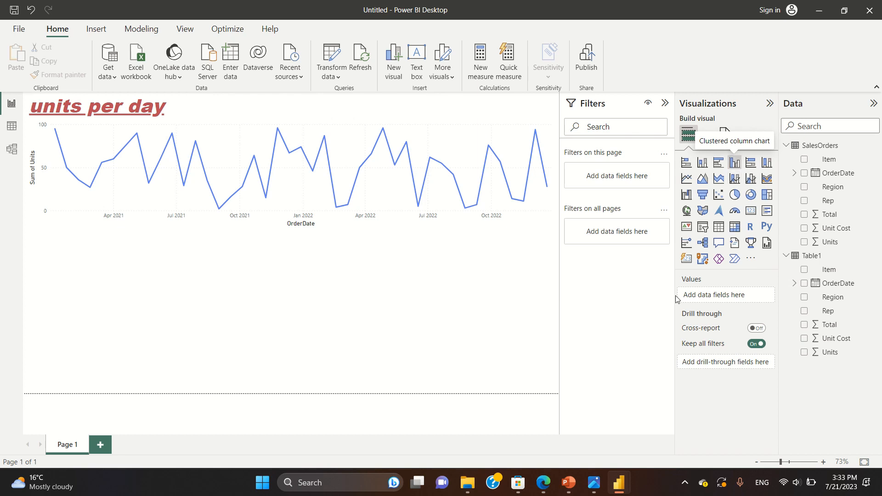
left_click(734, 162)
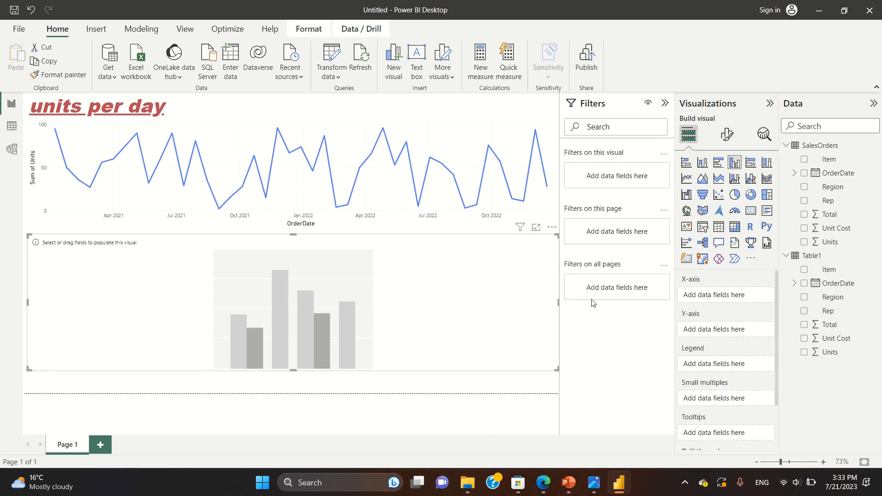
left_click_drag(560, 303, 412, 321)
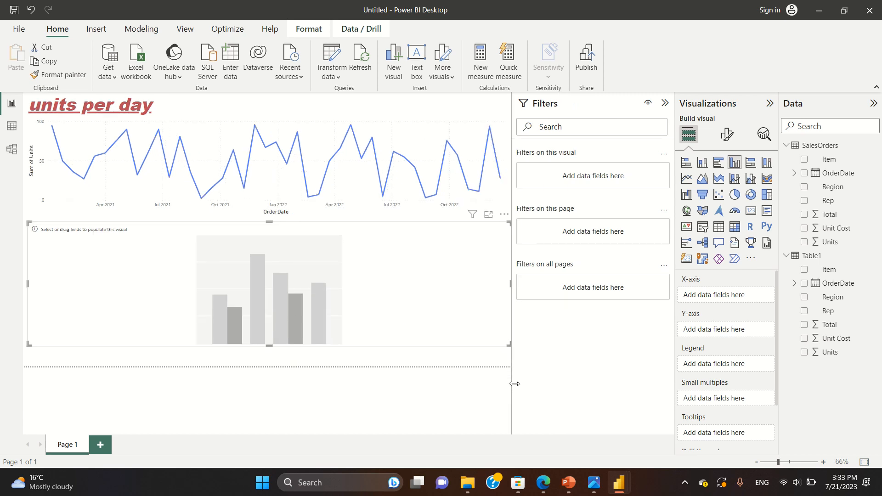
left_click_drag(512, 384, 616, 377)
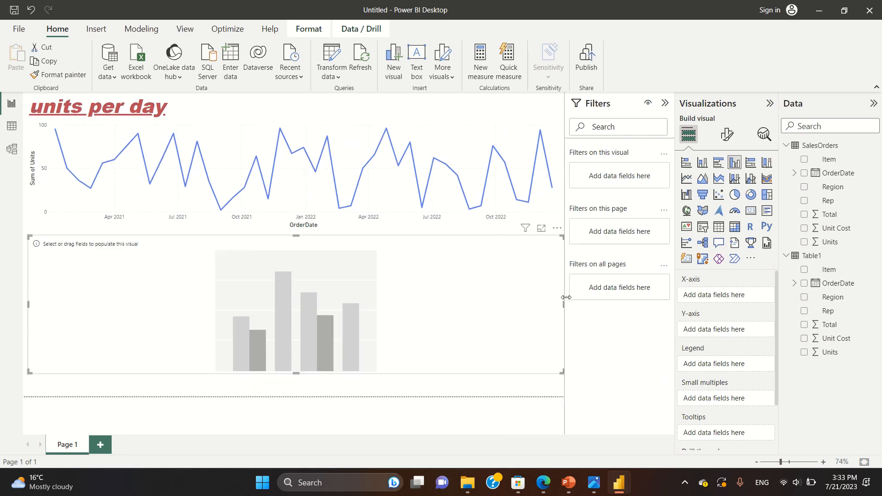
left_click_drag(564, 305, 205, 305)
left_click(311, 374)
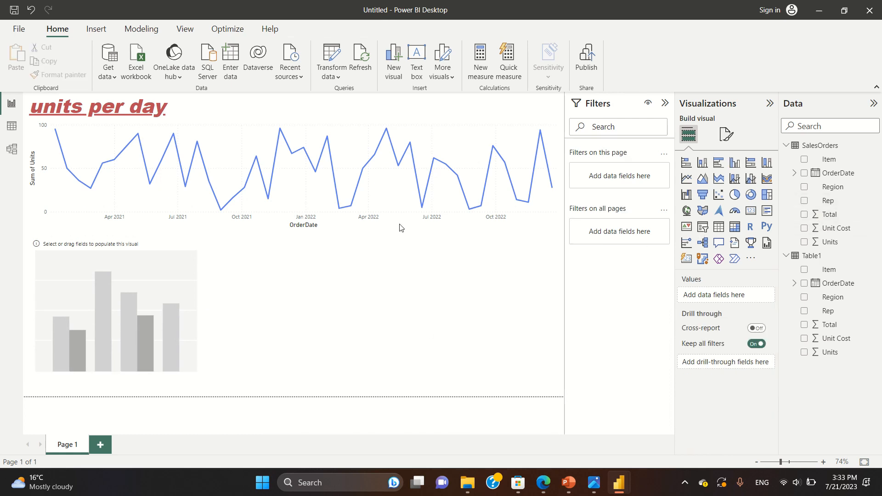
left_click(148, 267)
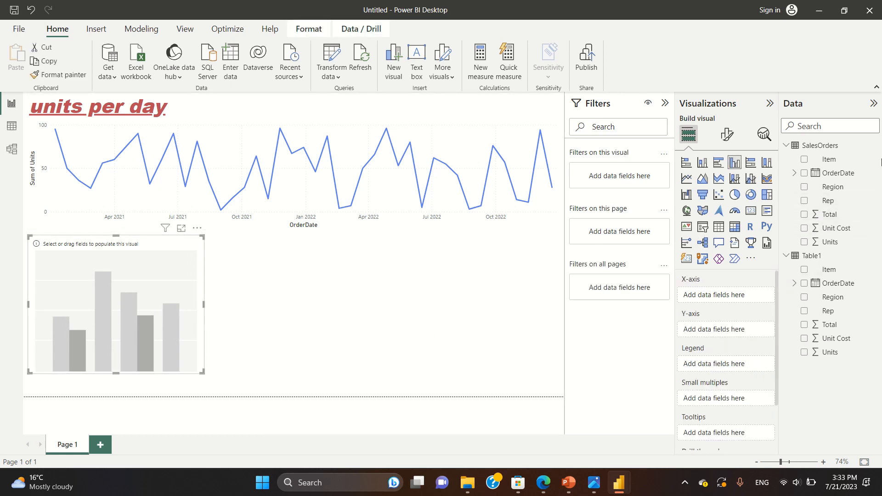
left_click_drag(850, 188, 738, 333)
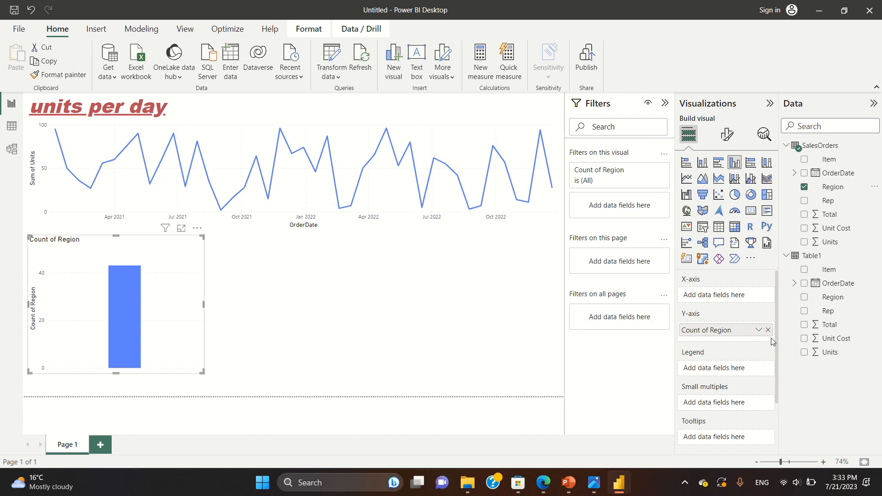
mouse_move(717, 333)
left_mouse_down()
mouse_move(721, 291)
mouse_move(723, 327)
mouse_move(713, 333)
left_mouse_up()
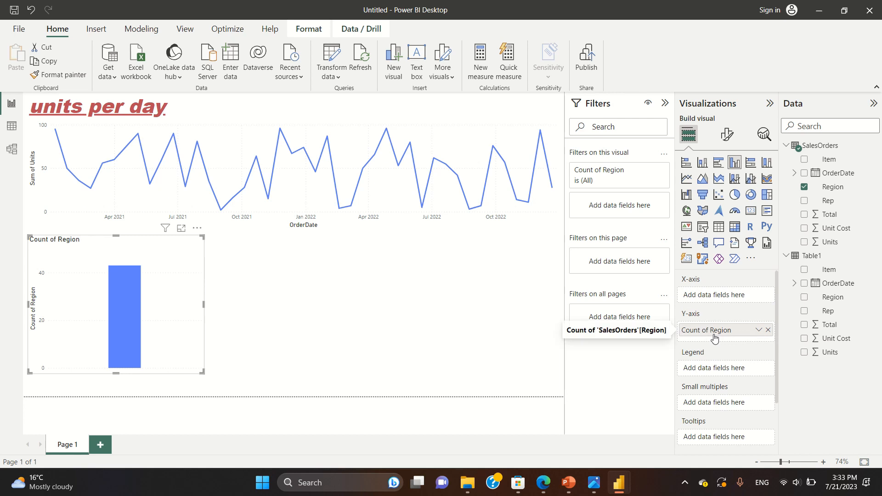
left_click(768, 330)
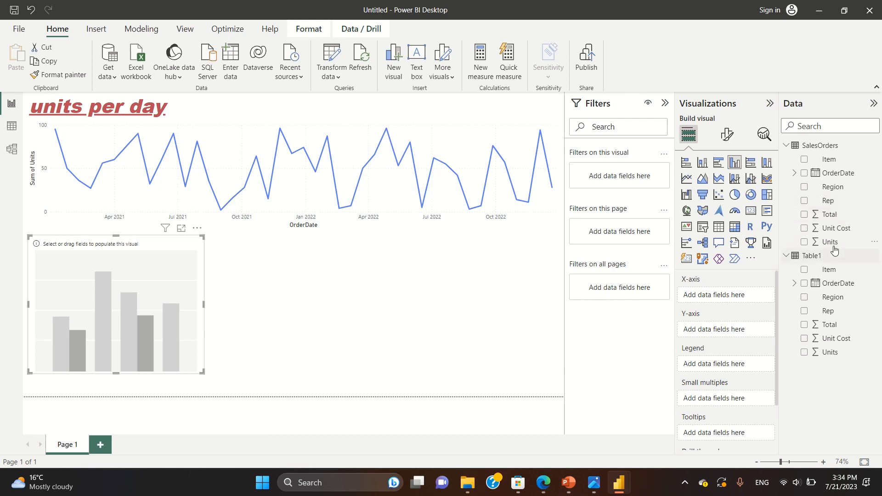
Plot SalesOrders Units on the column chart's Y-axis against Region on its X-axis.
left_click_drag(832, 244, 727, 335)
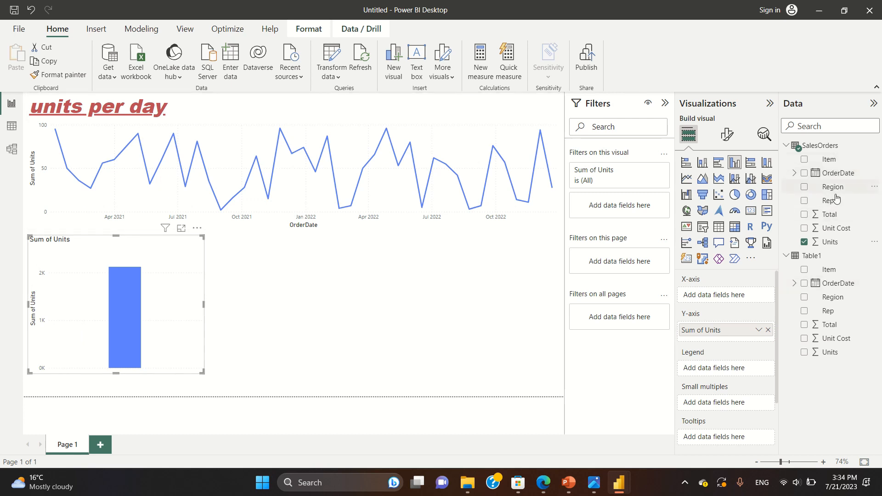
left_click_drag(835, 192, 710, 296)
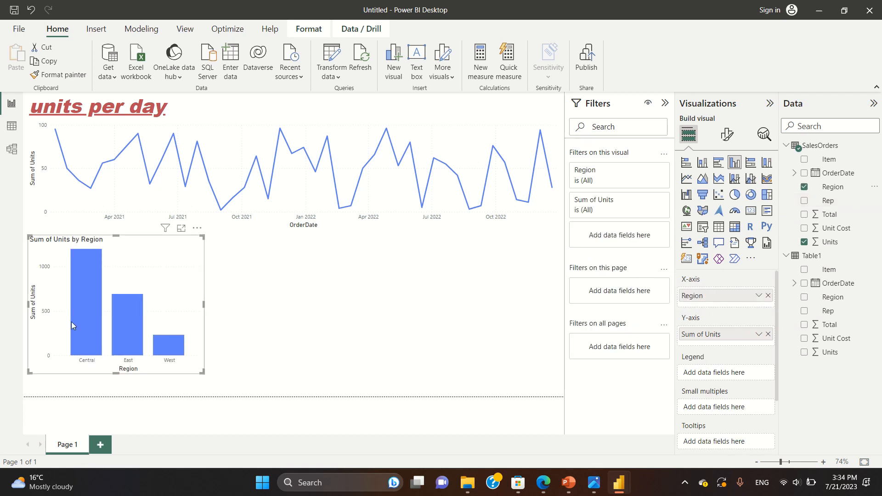
left_click(293, 389)
Cross-filter the line chart by the East column, examine the change, and clear the selection.
left_click(138, 320)
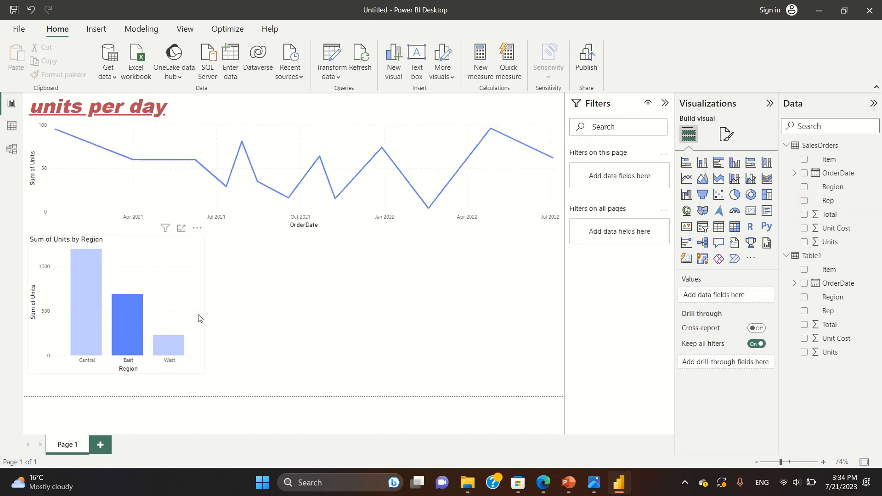
left_click(161, 301)
left_click(256, 354)
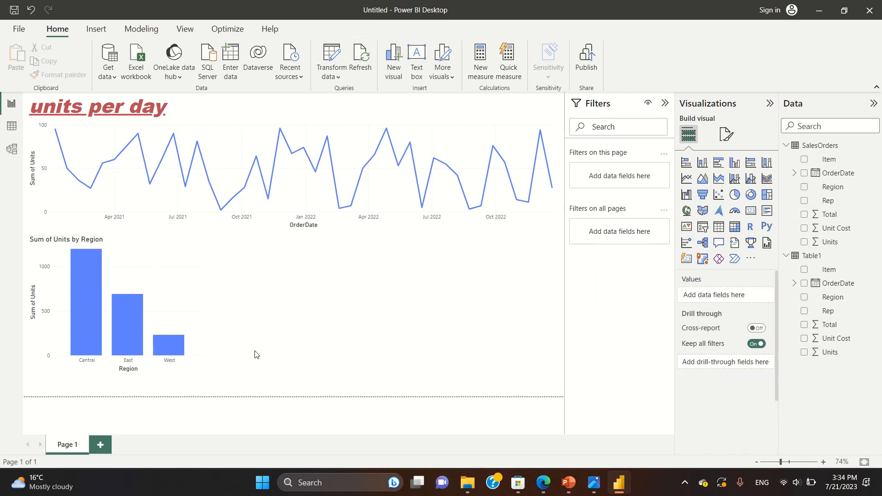
Narrow the units-by-region column chart to about a quarter of the page width.
left_click(202, 306)
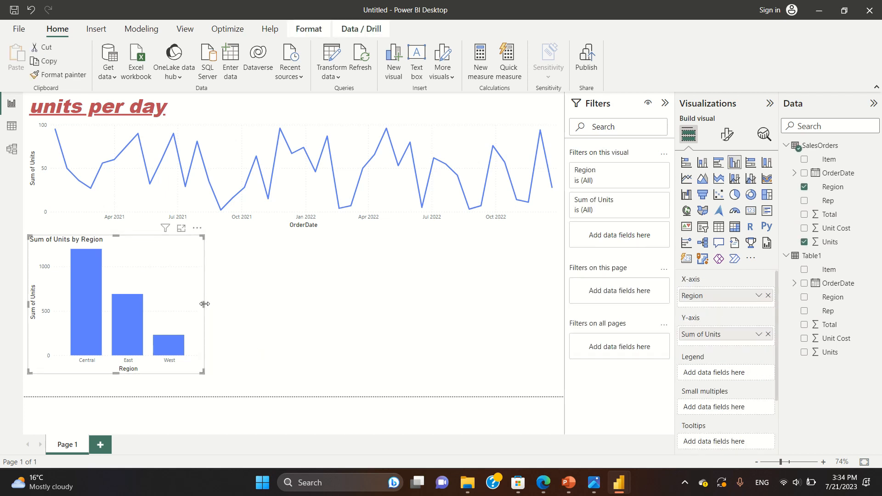
left_click_drag(205, 304, 167, 303)
left_click(248, 320)
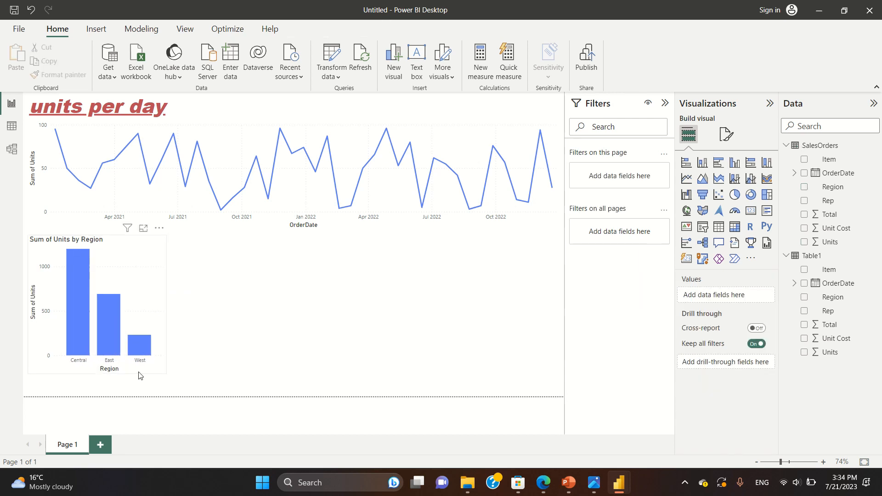
left_click(704, 213)
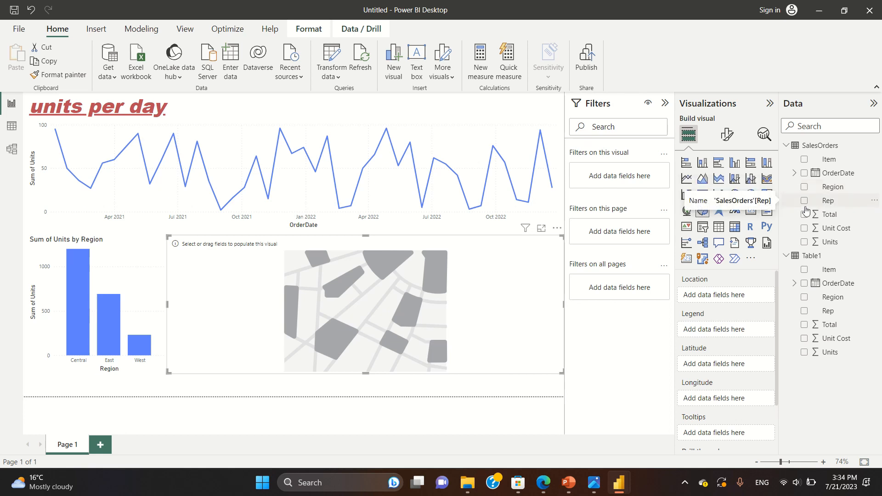
right_click(416, 336)
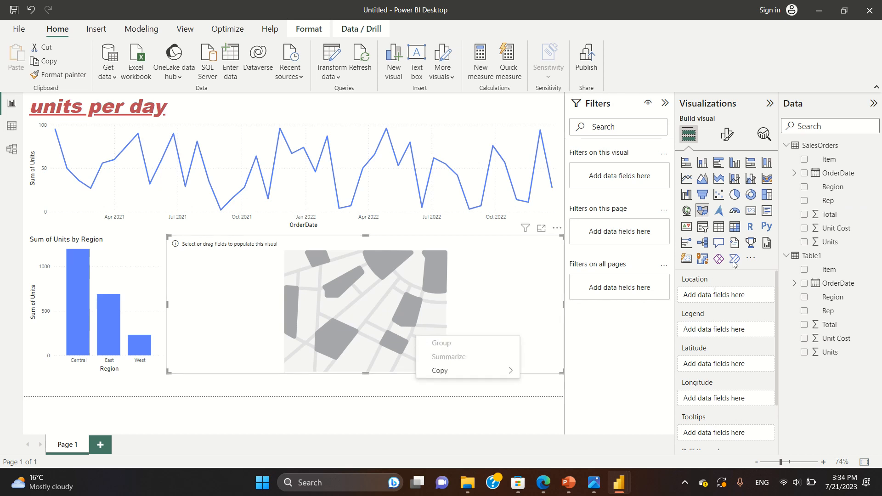
left_click(687, 212)
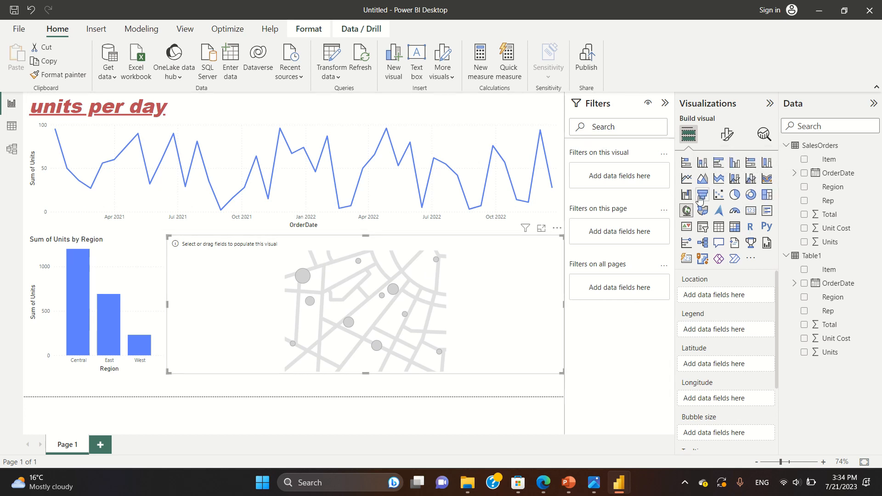
Make the visual beside the column chart a pie chart with Total and Unit Cost from SalesOrders as its values.
left_click(735, 196)
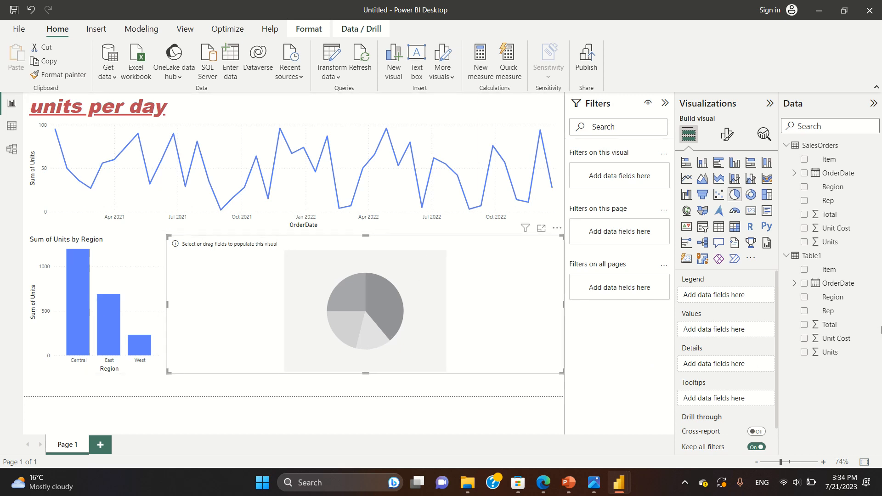
left_click_drag(830, 214, 736, 326)
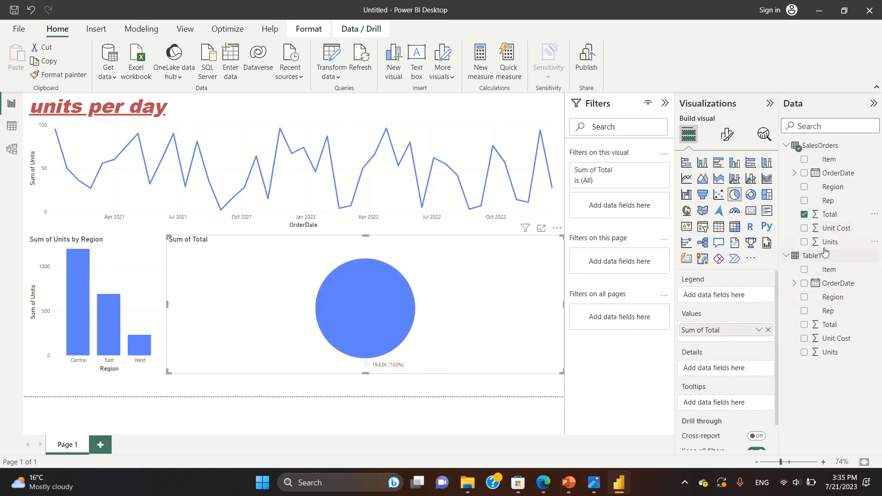
left_click_drag(834, 229, 731, 340)
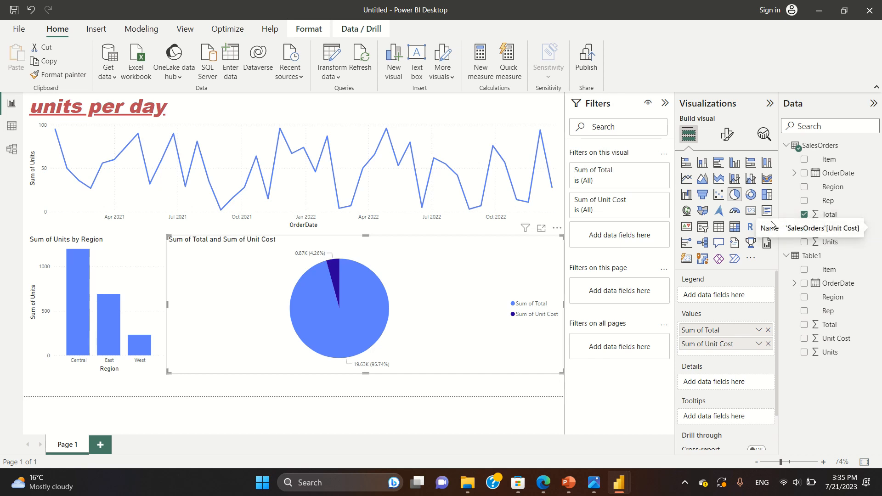
left_click(839, 256)
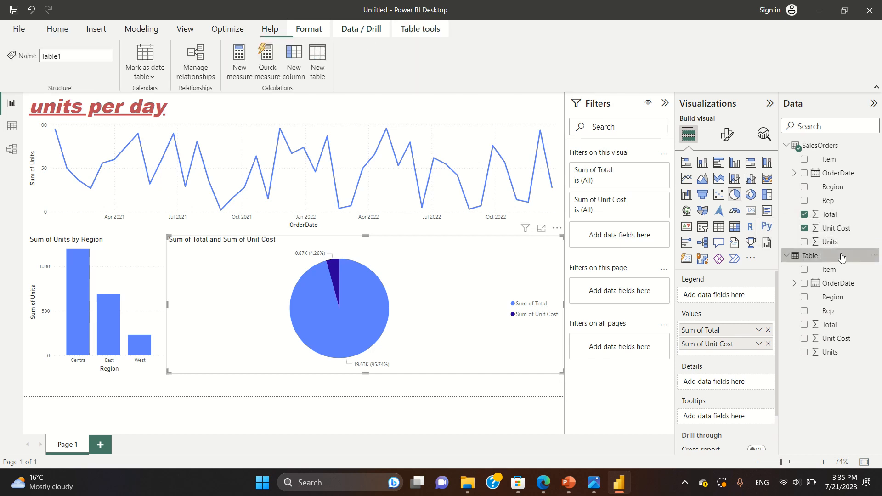
right_click(822, 228)
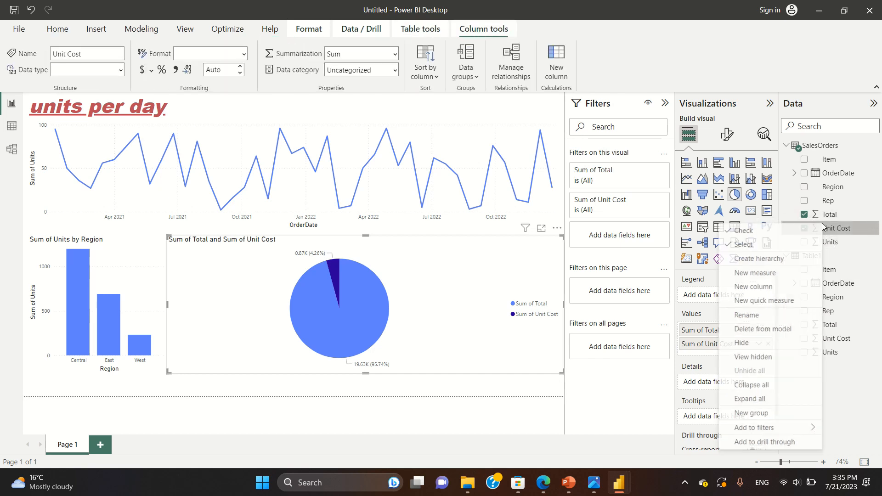
left_click(775, 330)
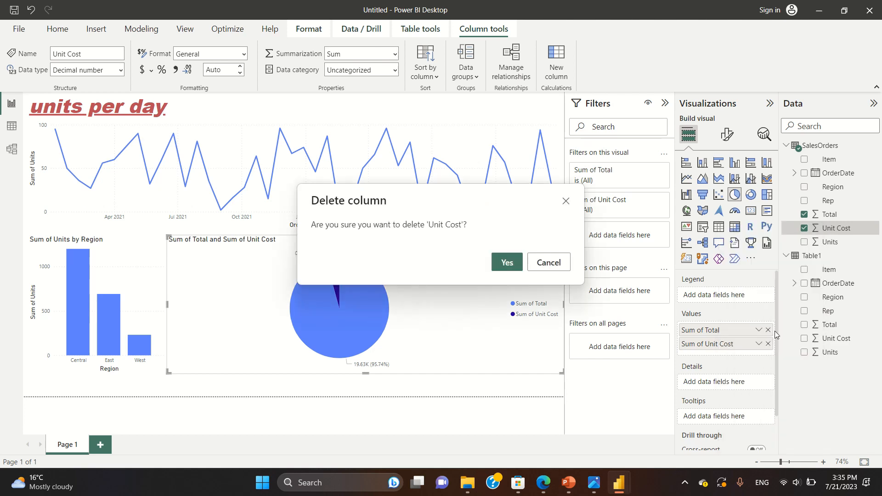
left_click(548, 262)
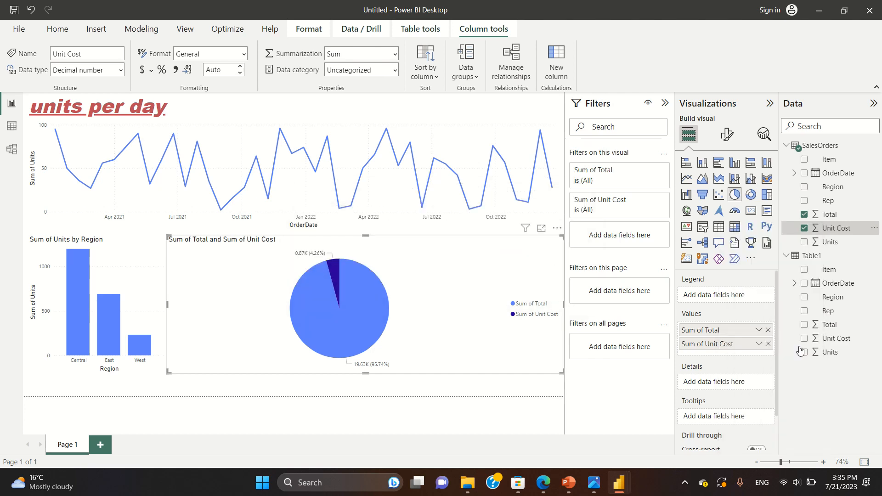
Replace the pie chart's values with Total from Table1, Total from SalesOrders and Unit Cost from Table1.
left_click(767, 344)
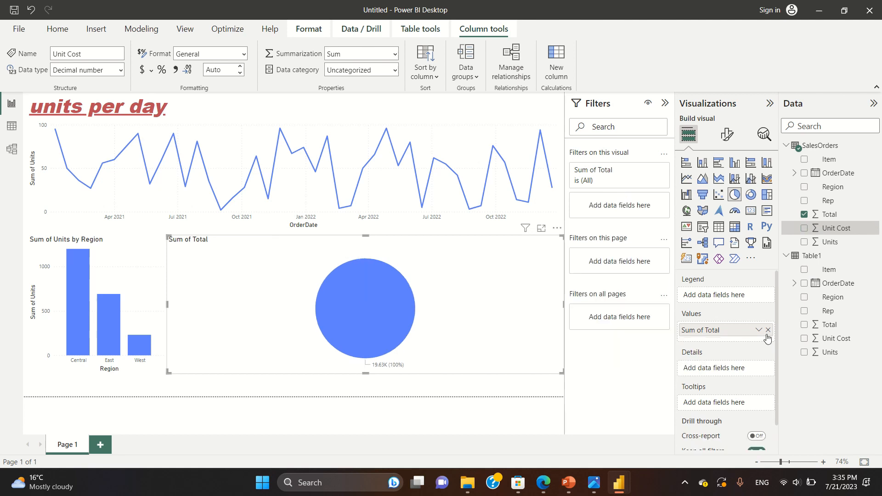
left_click(768, 330)
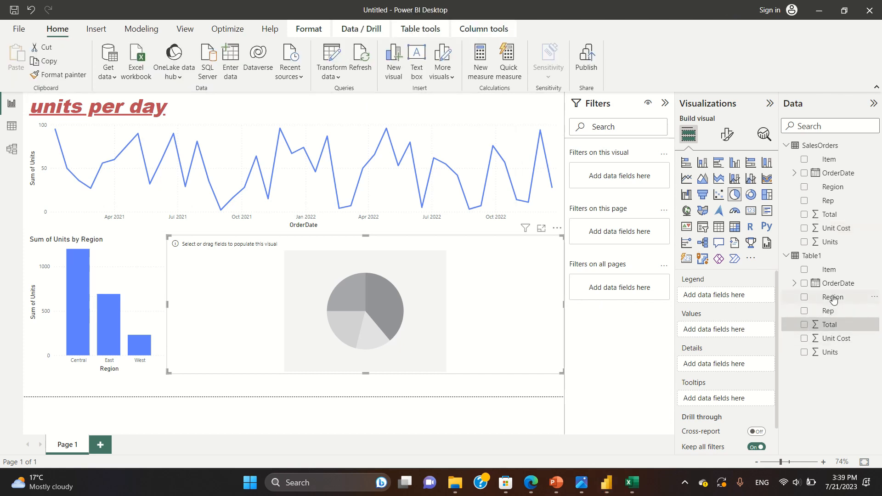
left_click(834, 328)
left_click_drag(833, 328, 720, 336)
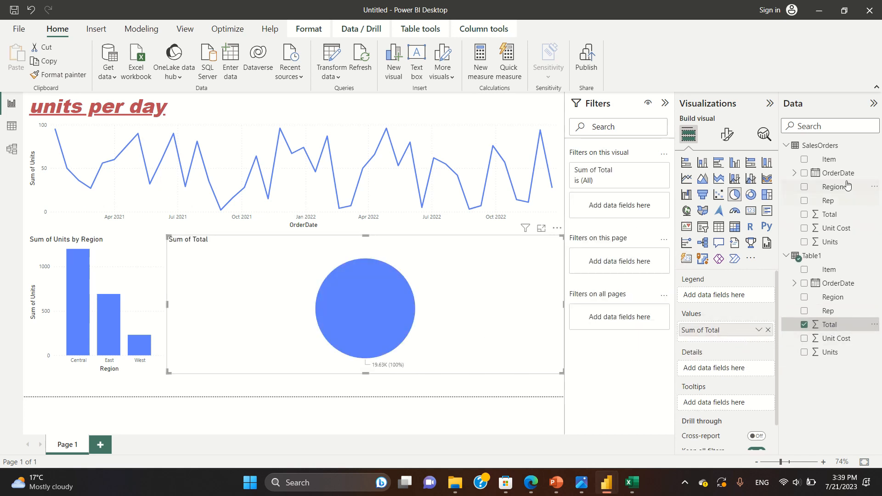
left_click_drag(830, 215, 747, 345)
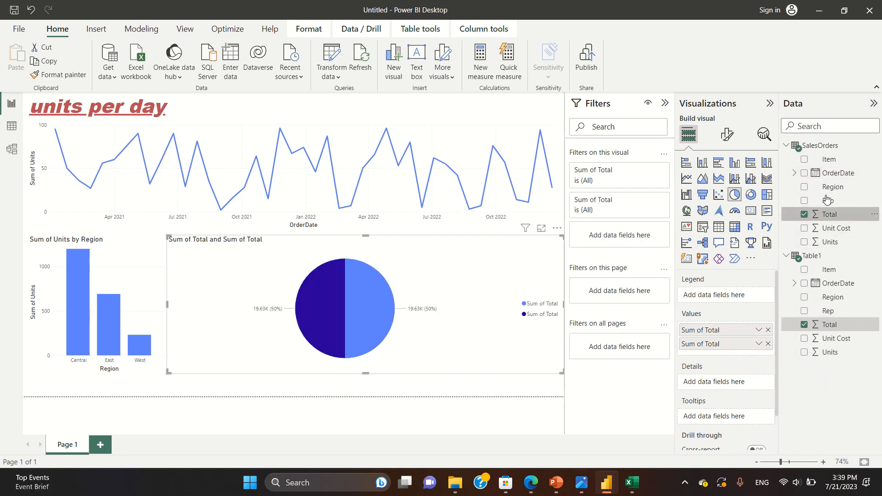
mouse_move(830, 215)
left_mouse_down()
mouse_move(817, 256)
mouse_move(829, 215)
left_mouse_up()
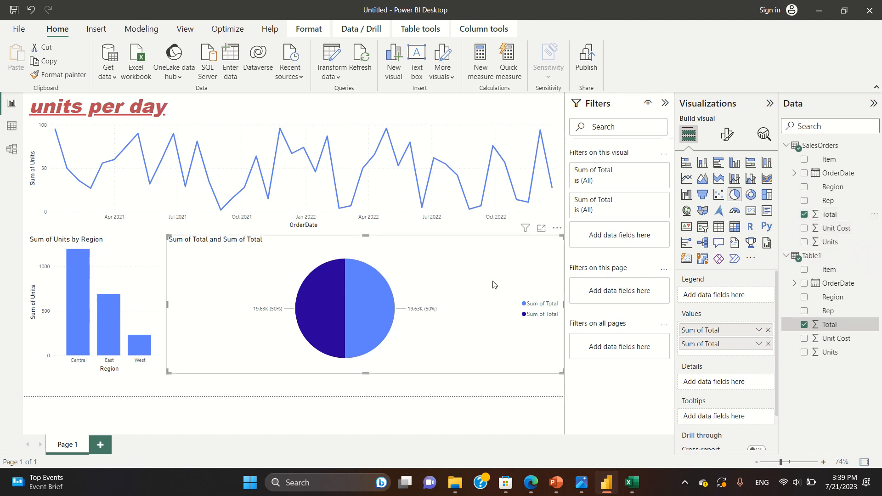
left_click_drag(843, 345, 742, 357)
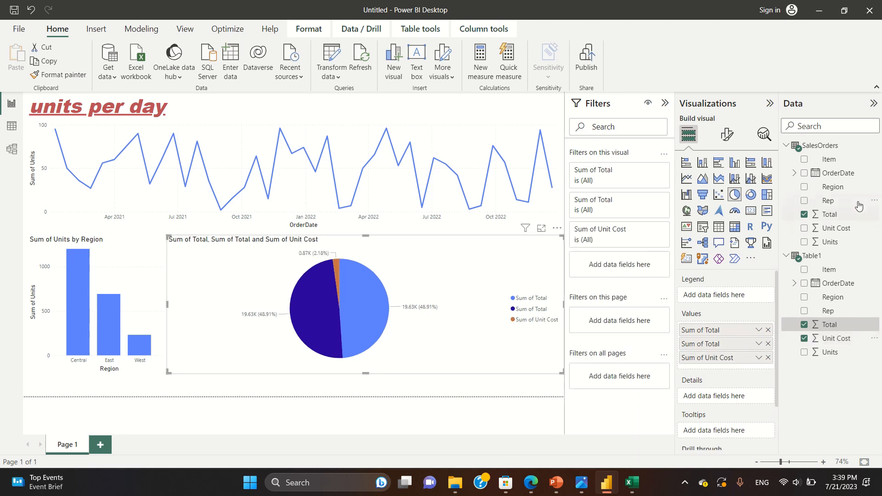
Add Unit Cost from SalesOrders to the pie chart's values and recolor the orange Unit Cost slice light blue.
left_click_drag(845, 232, 744, 370)
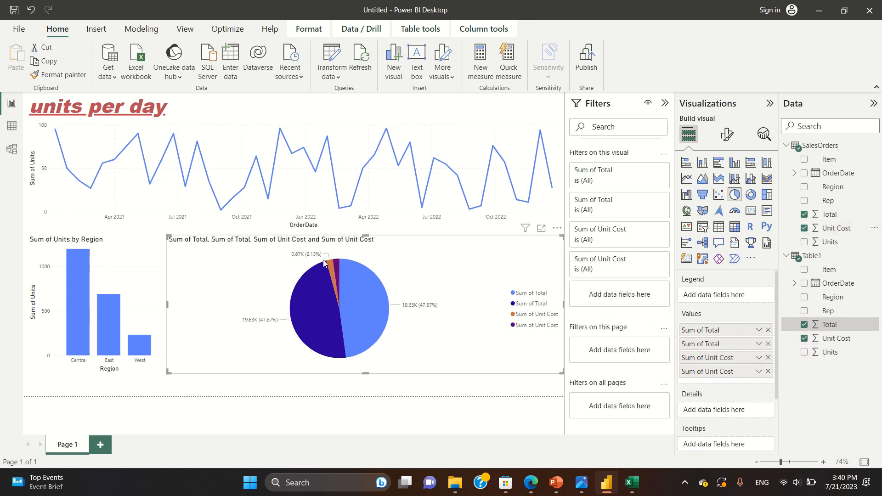
left_click(331, 271)
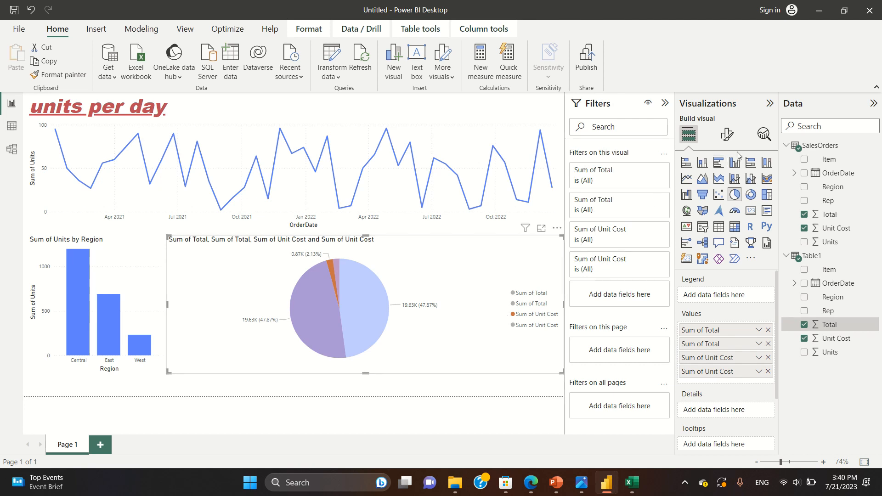
left_click(728, 144)
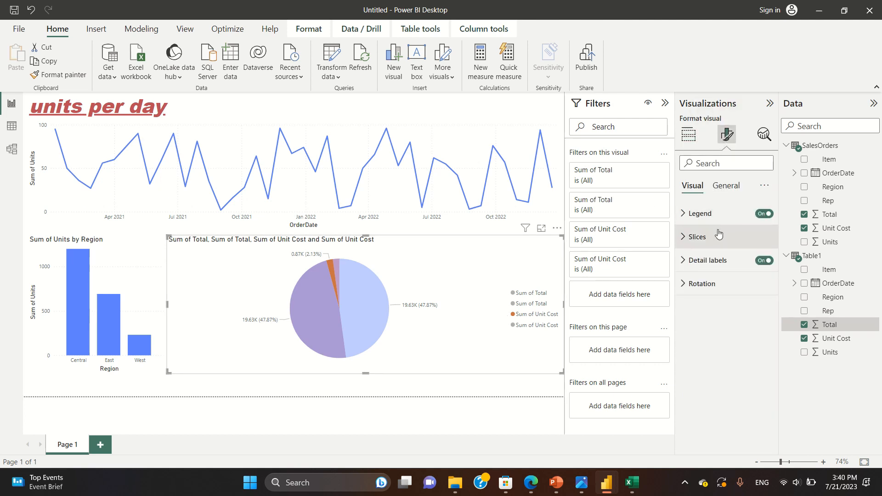
left_click(700, 237)
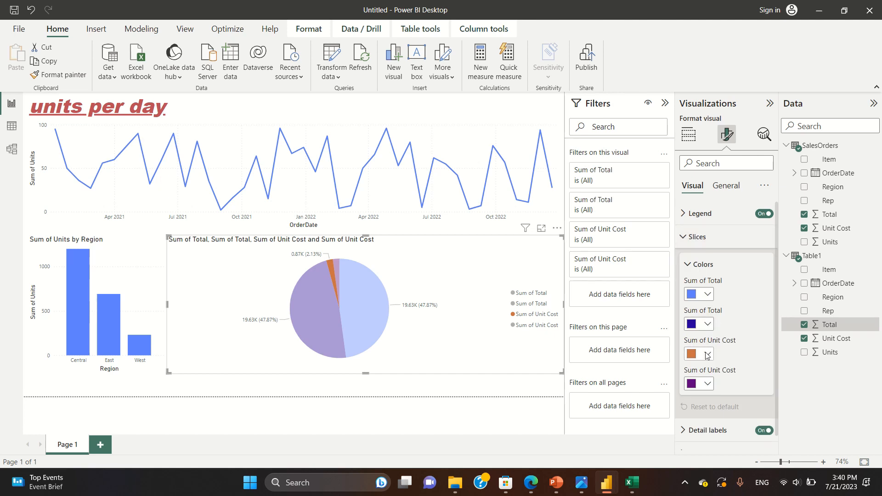
left_click(708, 354)
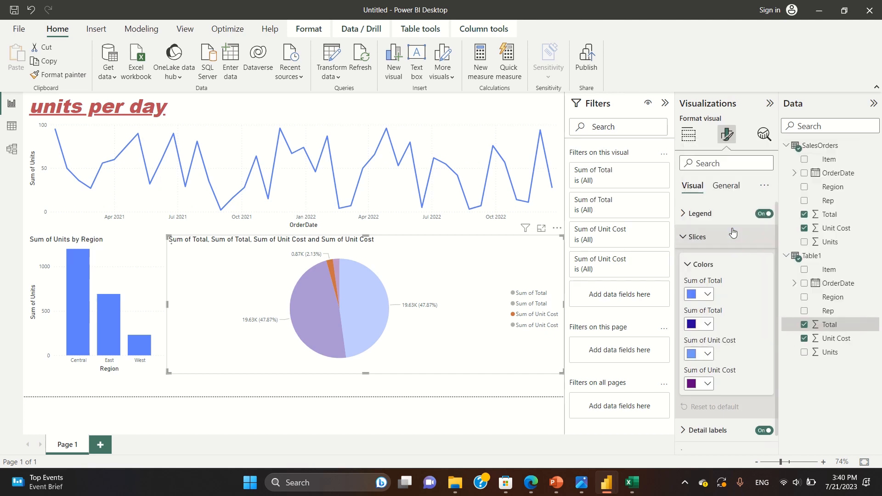
left_click(731, 232)
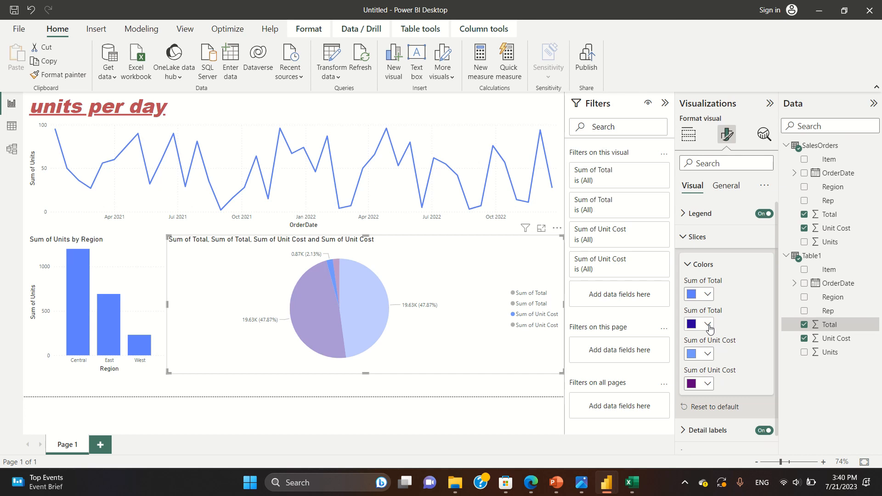
left_click(484, 403)
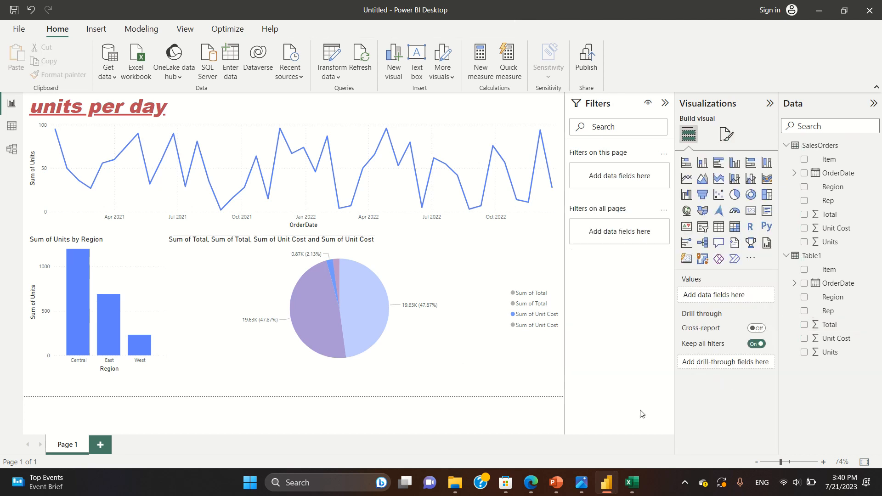
Recolor the pie chart's dark purple Unit Cost slice with a lighter shade of purple.
left_click(316, 283)
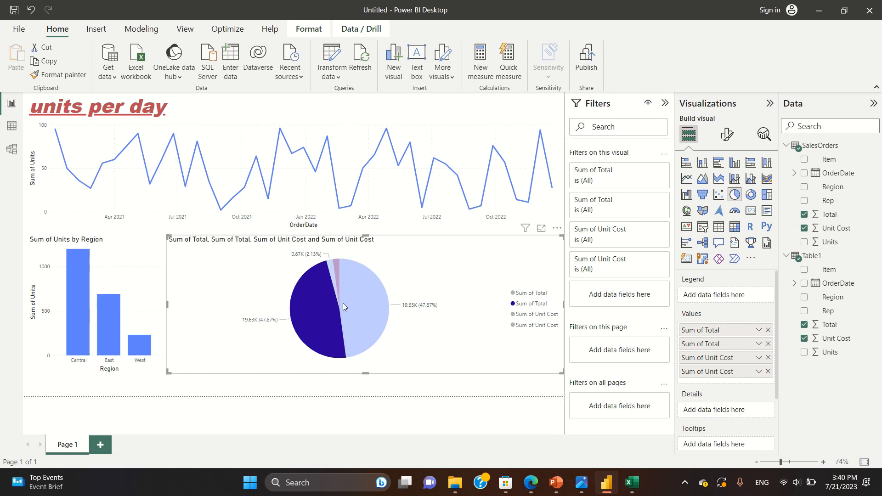
left_click(338, 262)
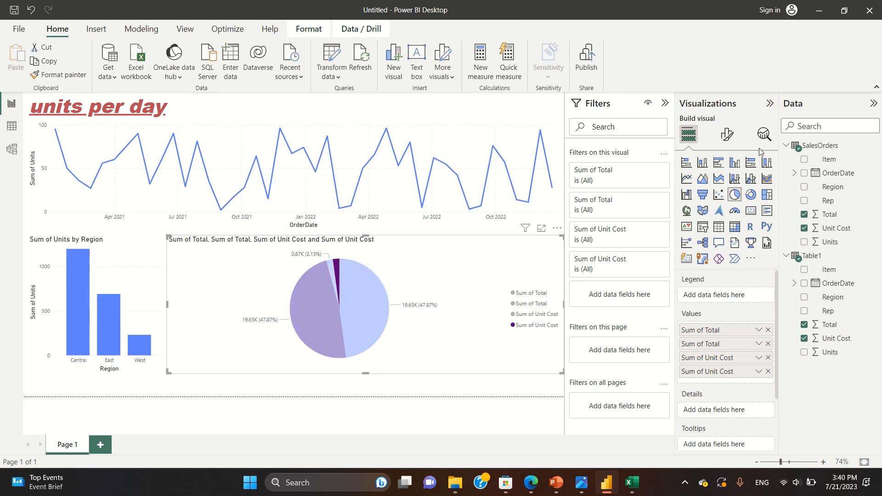
left_click(728, 137)
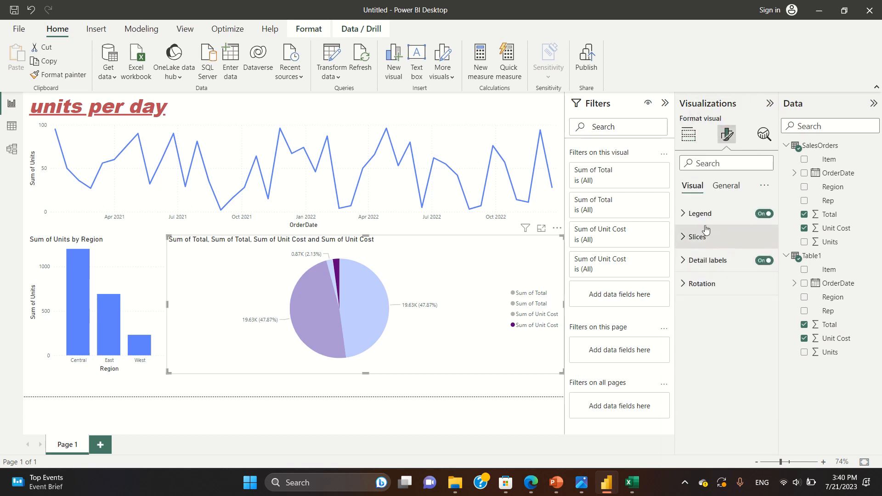
left_click(705, 243)
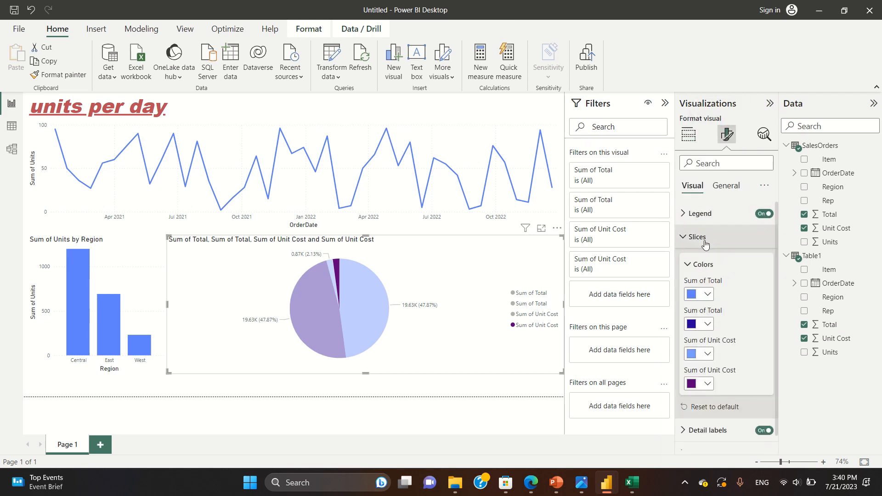
left_click(705, 384)
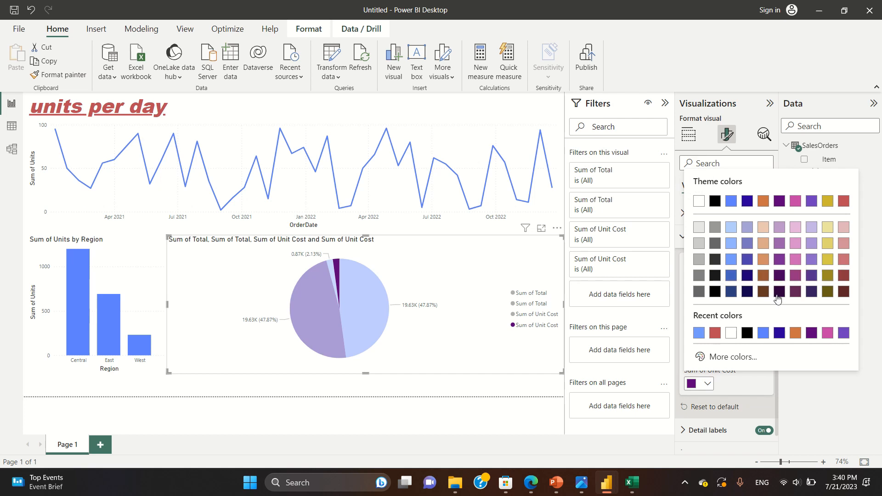
left_click(780, 260)
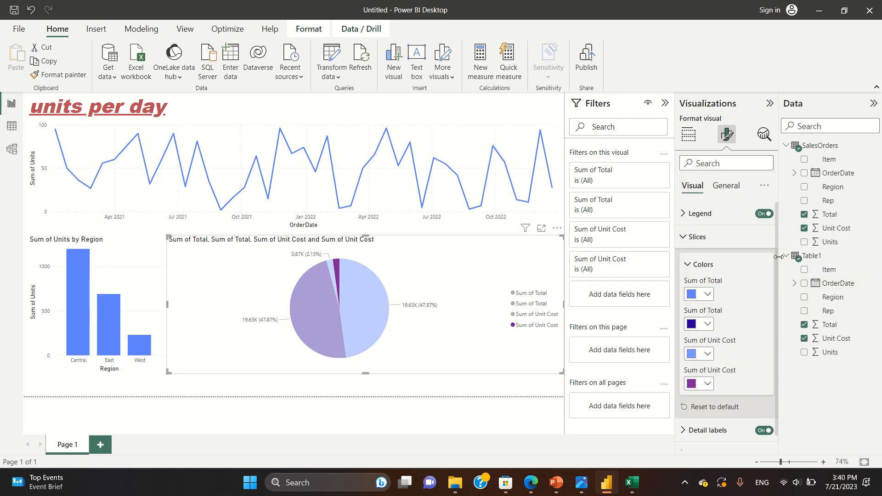
left_click(515, 402)
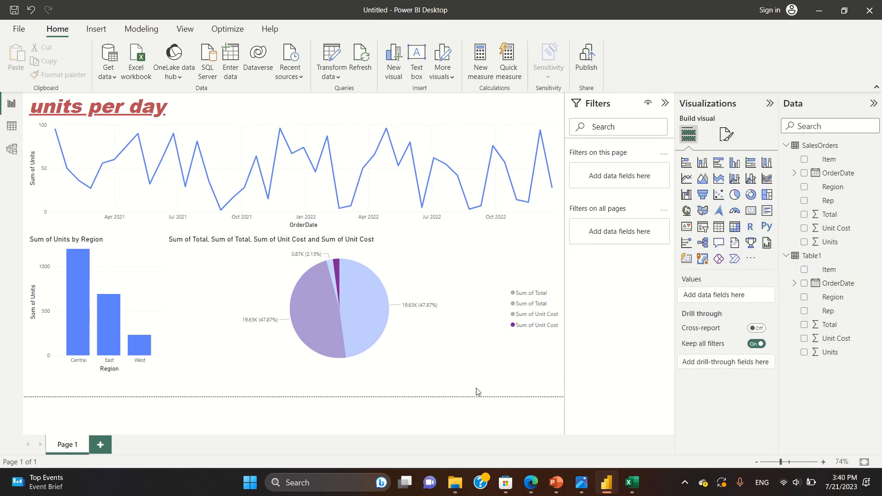
Highlight the individual pie slices in turn to examine them, and clear the highlighting and the visual's selection.
left_click(354, 333)
left_click(326, 411)
left_click(332, 335)
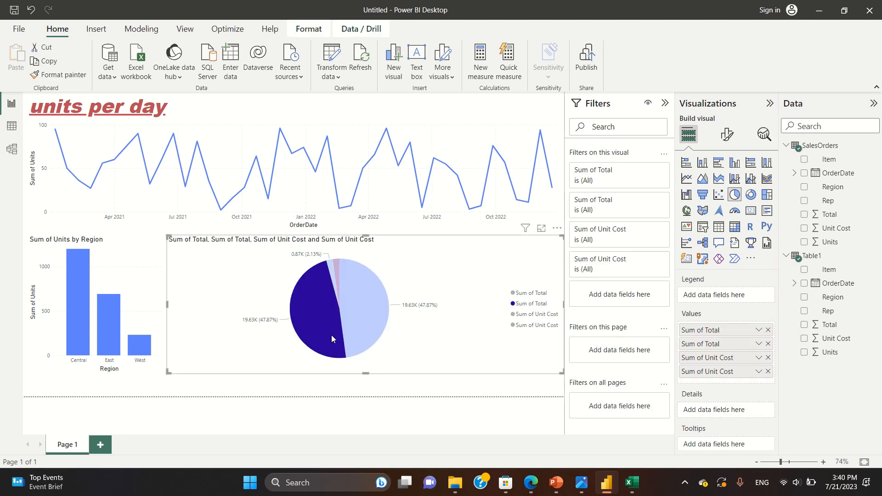
left_click(385, 393)
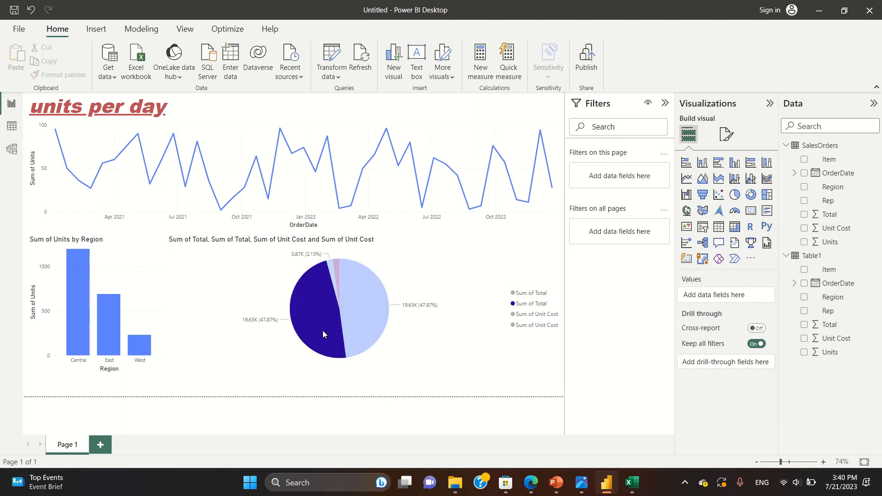
left_click(353, 296)
left_click(329, 281)
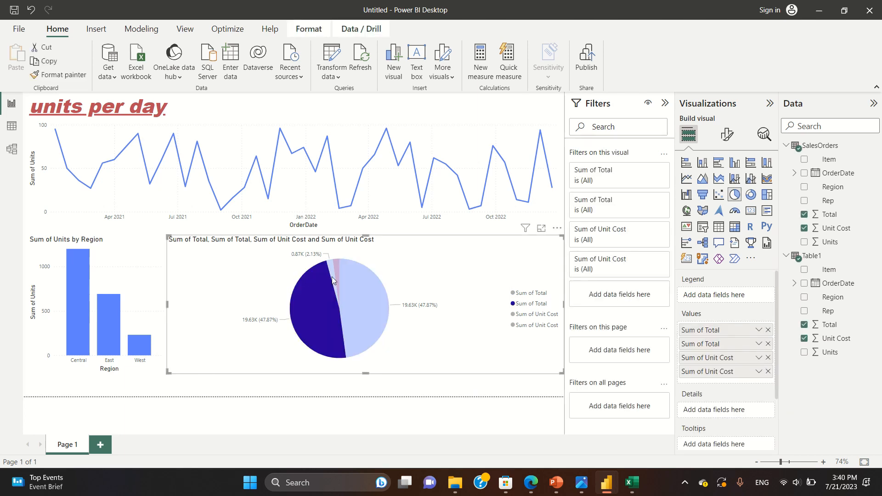
left_click(335, 272)
left_click(380, 398)
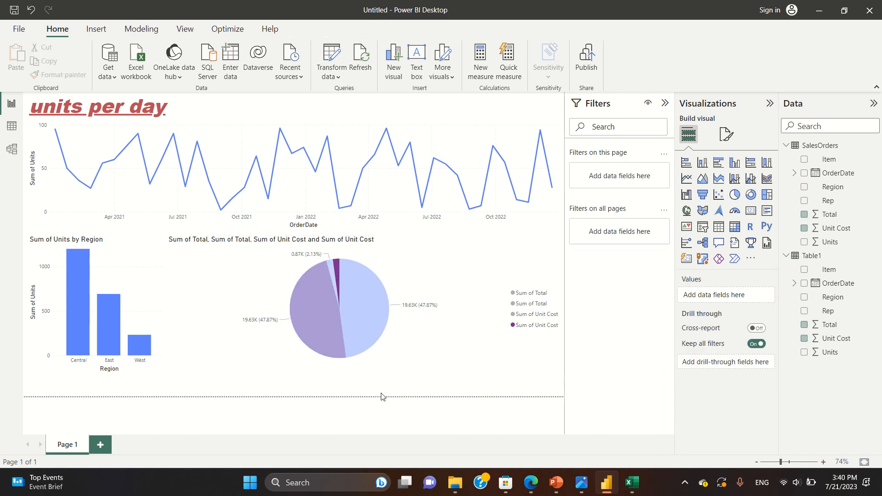
left_click(358, 337)
left_click(416, 400)
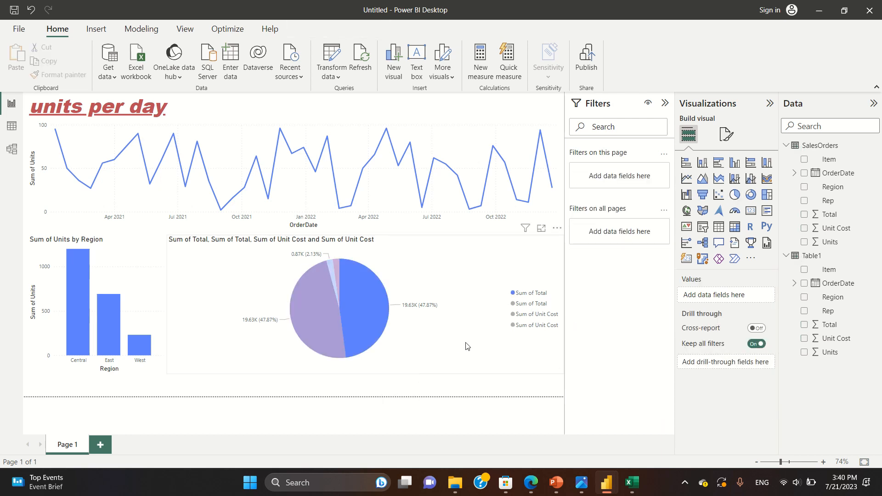
left_click(300, 322)
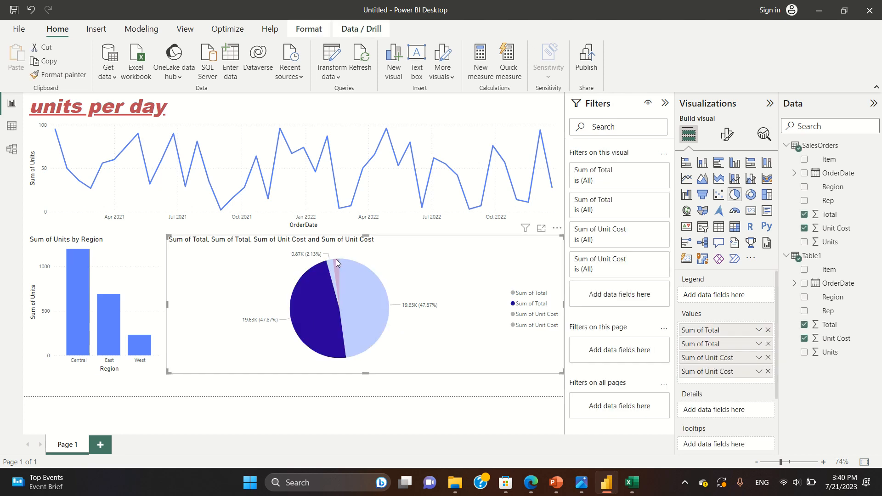
left_click(337, 266)
left_click(344, 274)
left_click(352, 361)
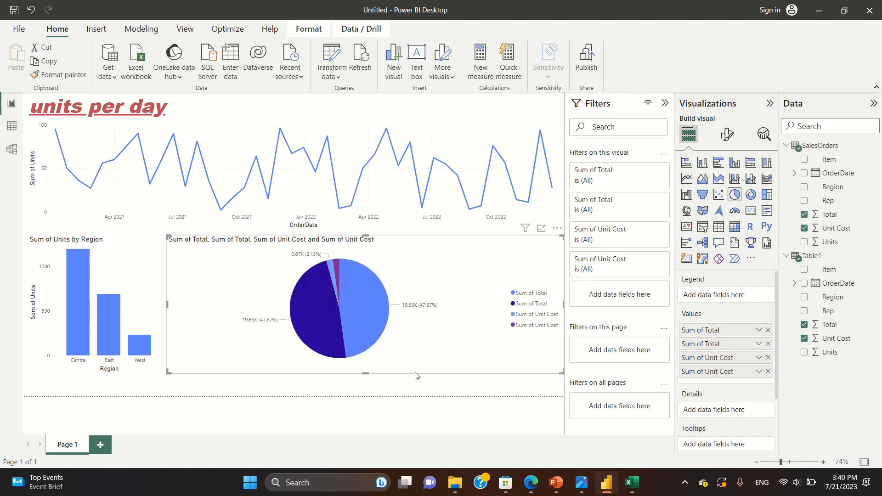
left_click(430, 419)
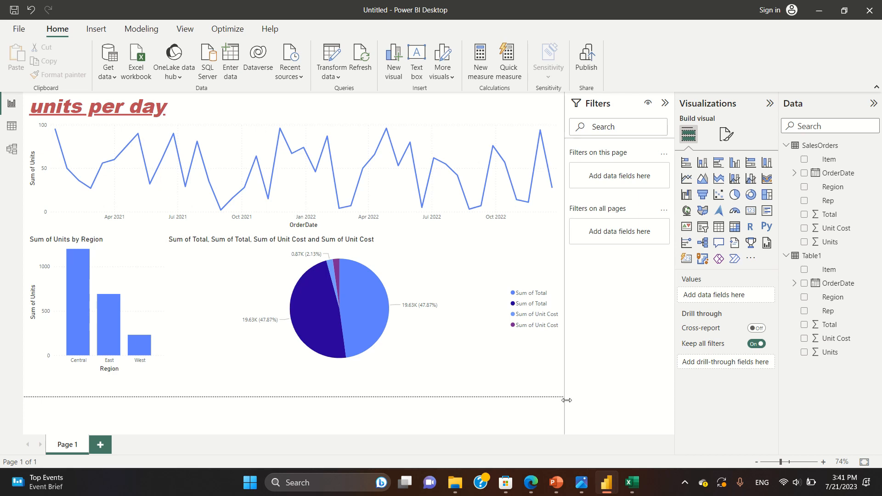
mouse_move(461, 1)
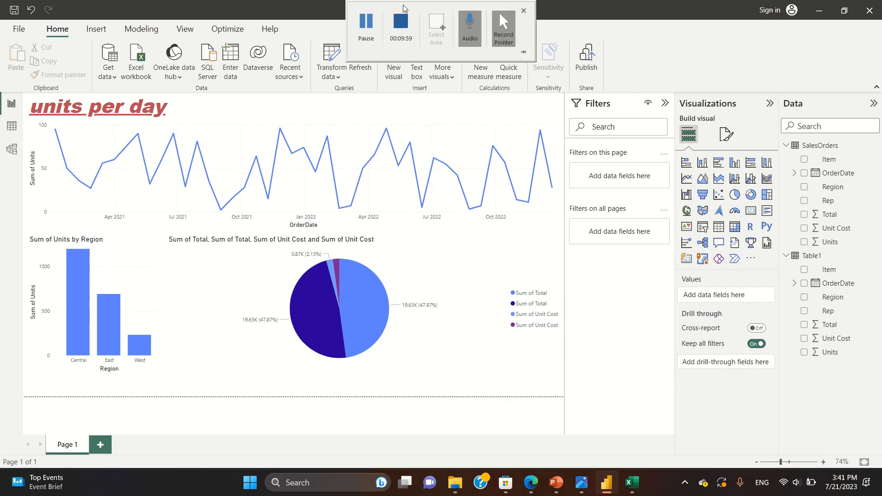
left_click(365, 18)
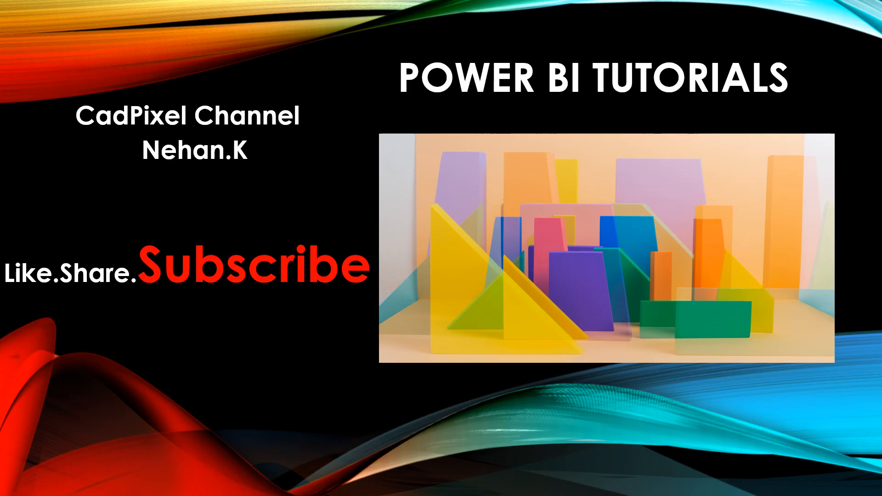